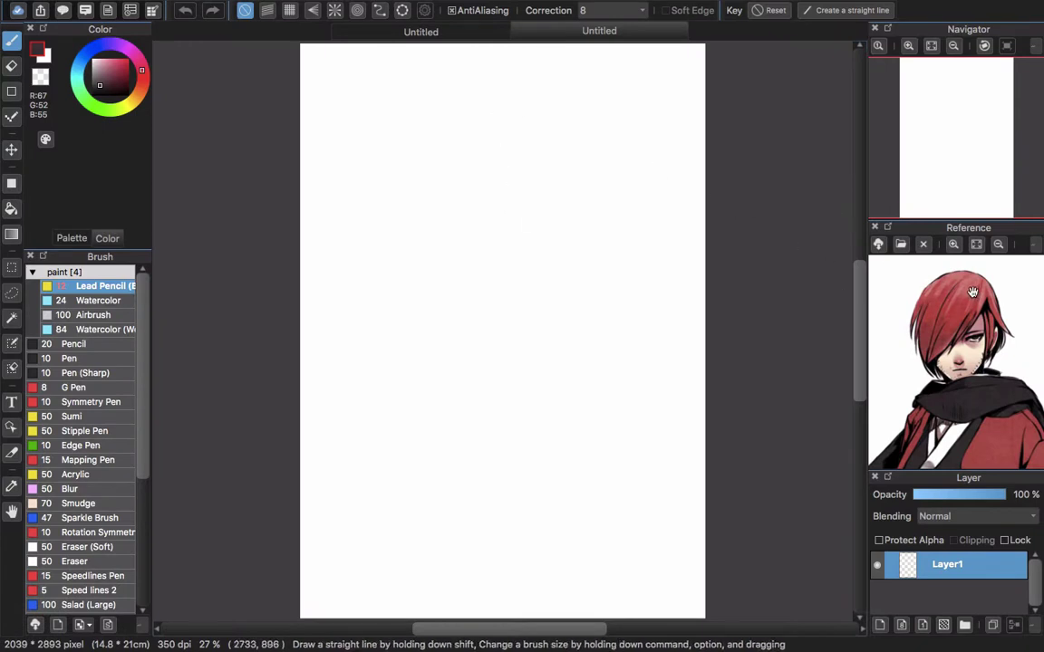
# Zoom out the reference image to show more of the red-haired swordsman
pyautogui.scroll(-2, 954, 286)
pyautogui.scroll(-3, 955, 286)
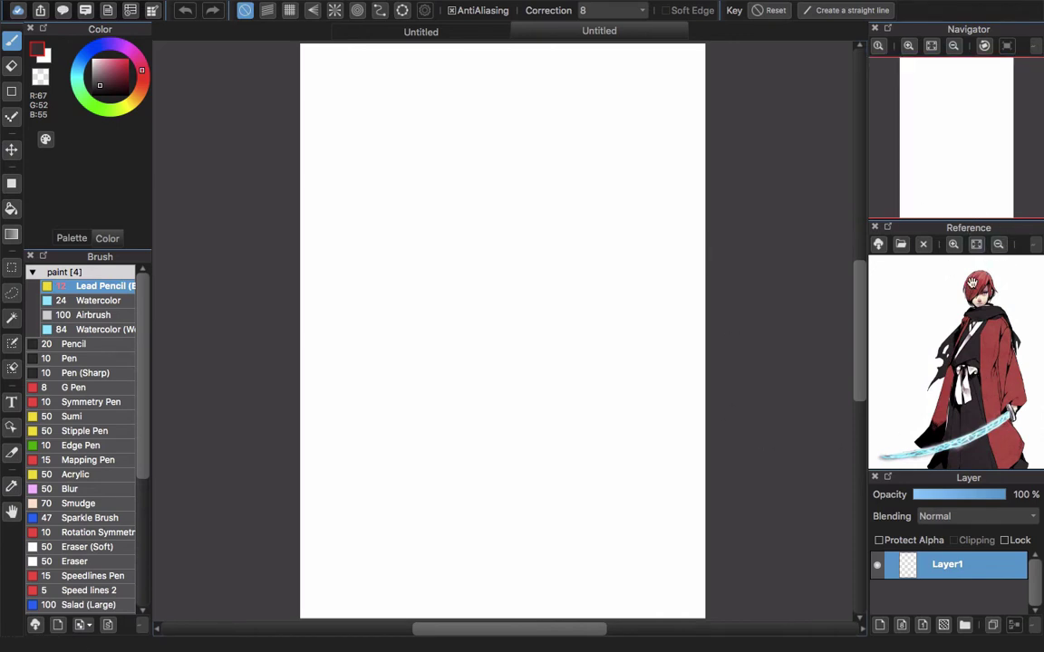
# Search the cloud brush materials for "pencil", check Lead Pencil (B), and make the existing Lead Pencil brush in the paint group active
pyautogui.click(37, 626)
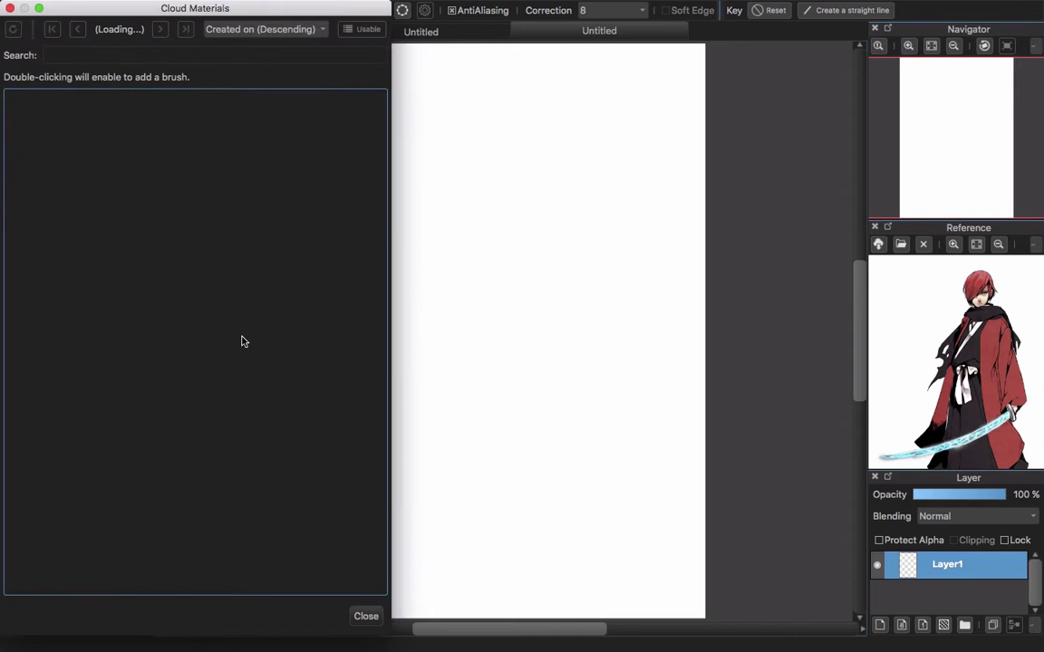
pyautogui.click(167, 54)
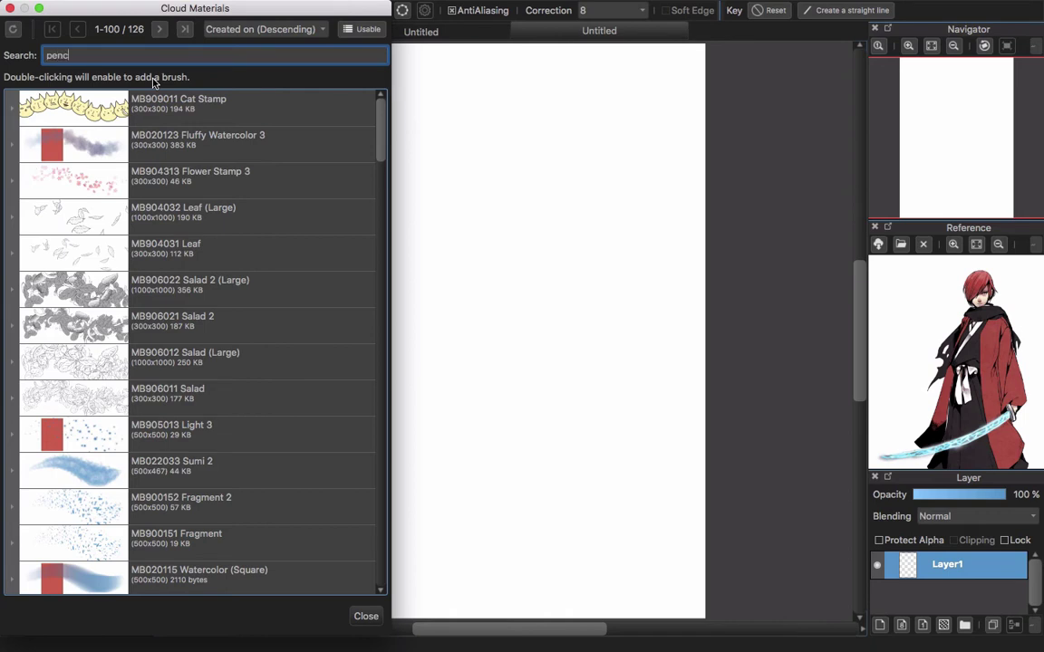
pyautogui.press('Return')
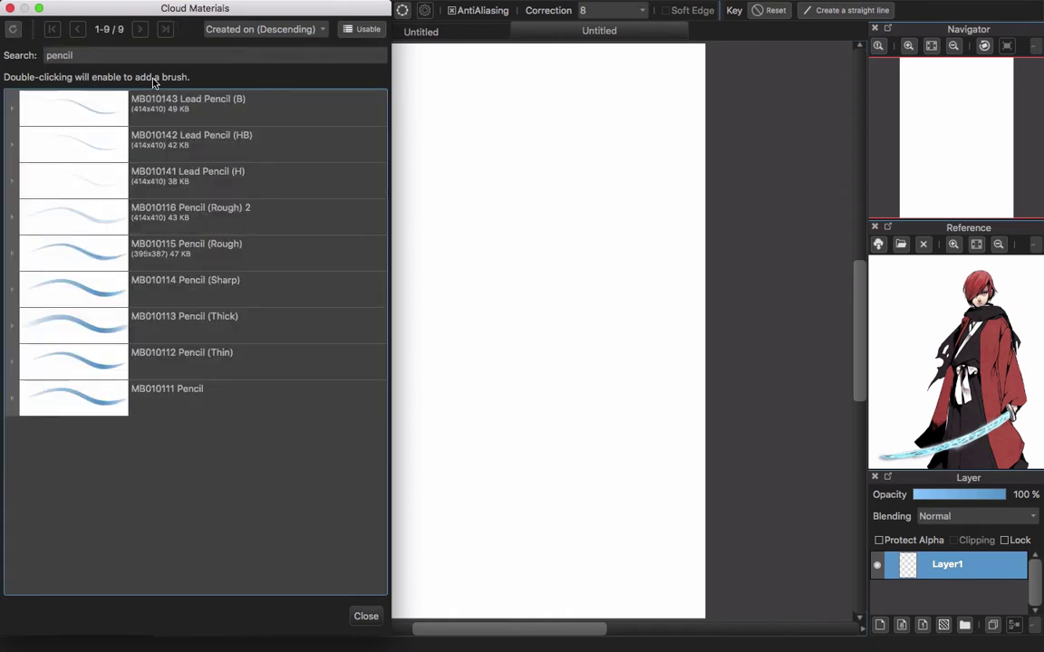
pyautogui.click(251, 109)
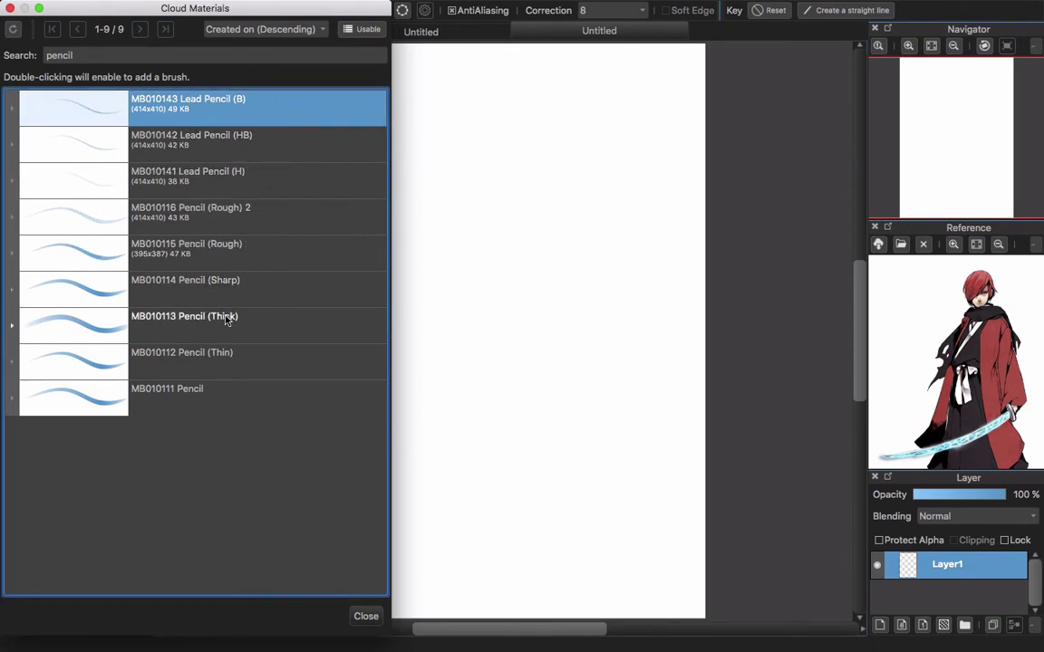
pyautogui.click(365, 617)
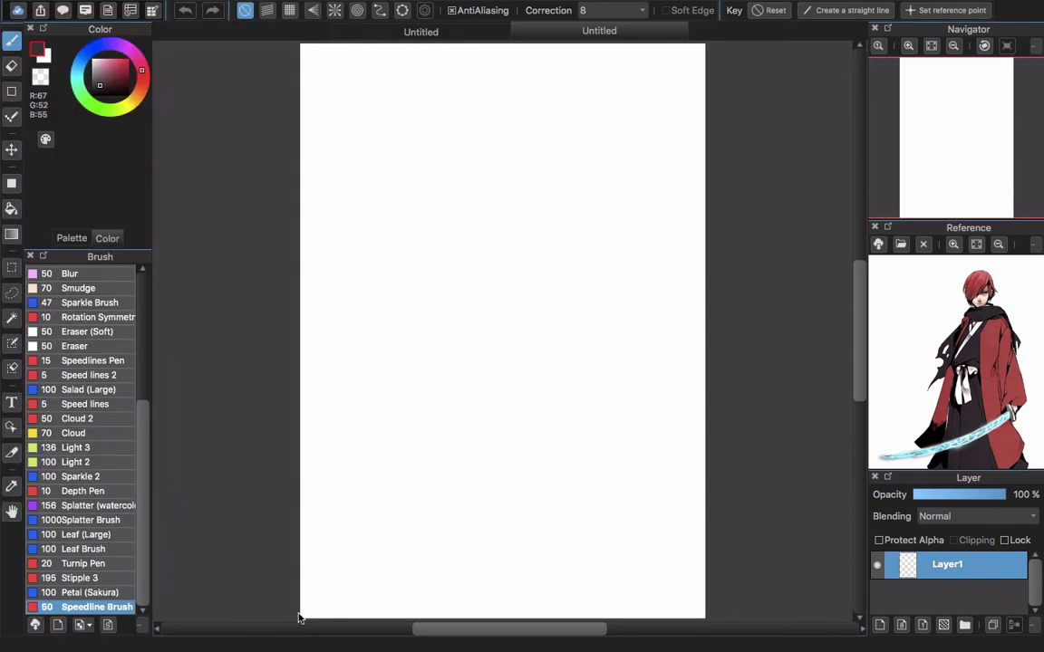
pyautogui.scroll(10, 135, 434)
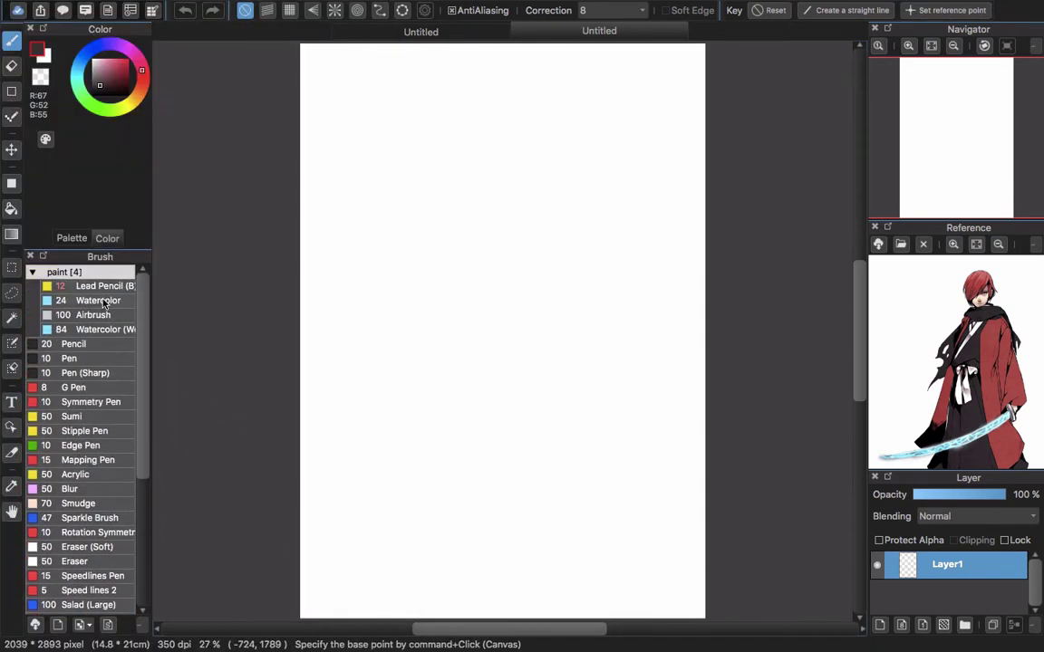
pyautogui.click(100, 286)
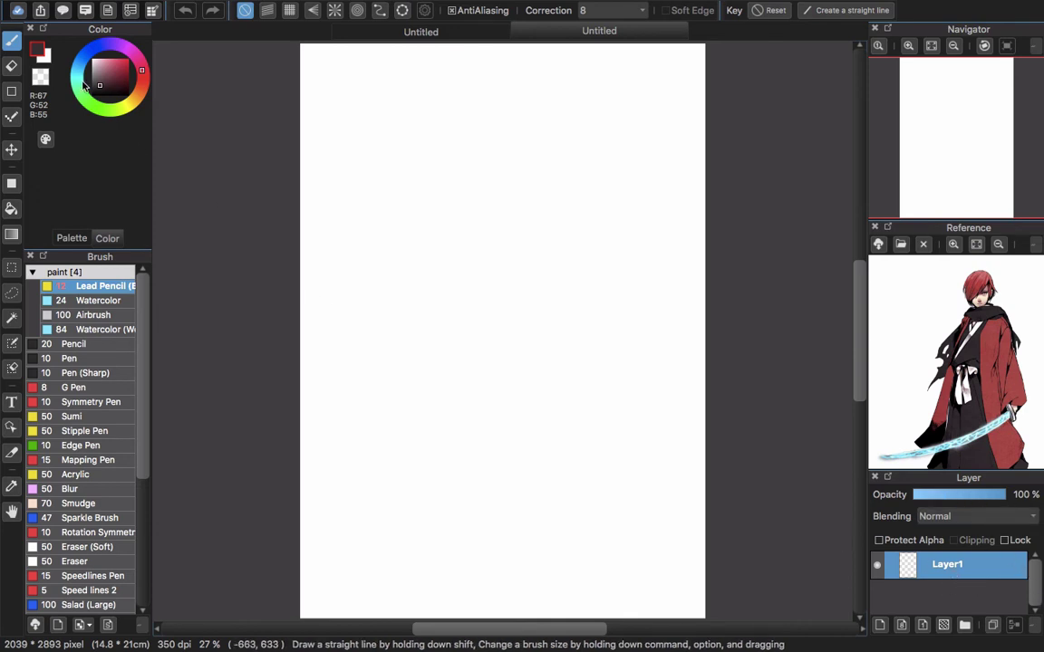
# Try out several dark reds and a blue as the pencil colour, and undo the test stroke
pyautogui.moveTo(110, 87)
pyautogui.mouseDown()
pyautogui.moveTo(99, 71)
pyautogui.moveTo(115, 87)
pyautogui.mouseUp()
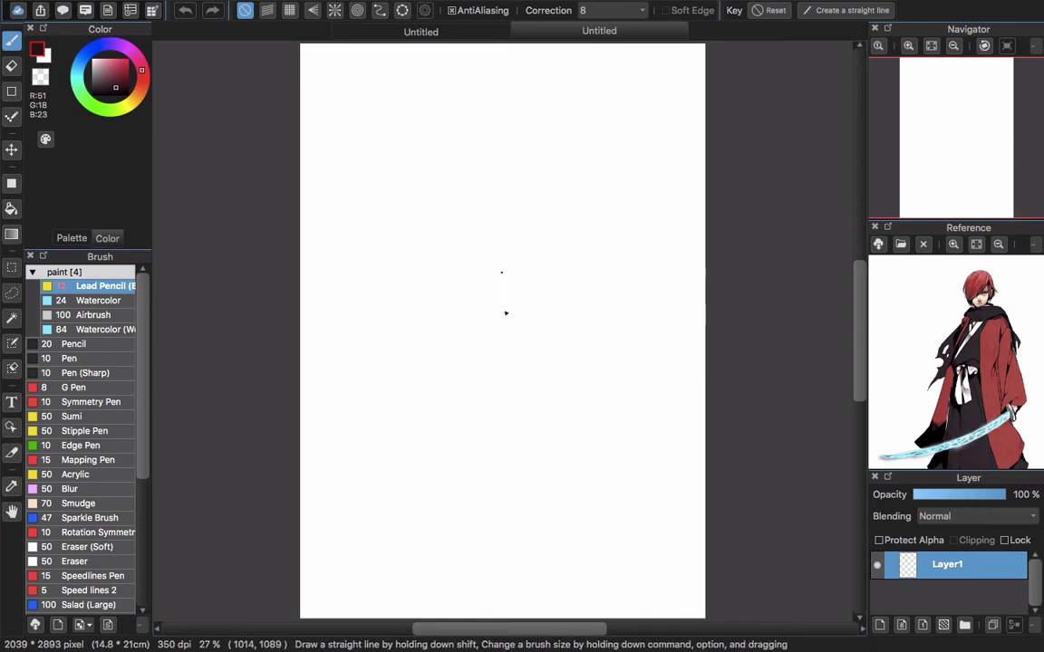
pyautogui.moveTo(96, 69)
pyautogui.mouseDown()
pyautogui.moveTo(88, 61)
pyautogui.moveTo(118, 89)
pyautogui.mouseUp()
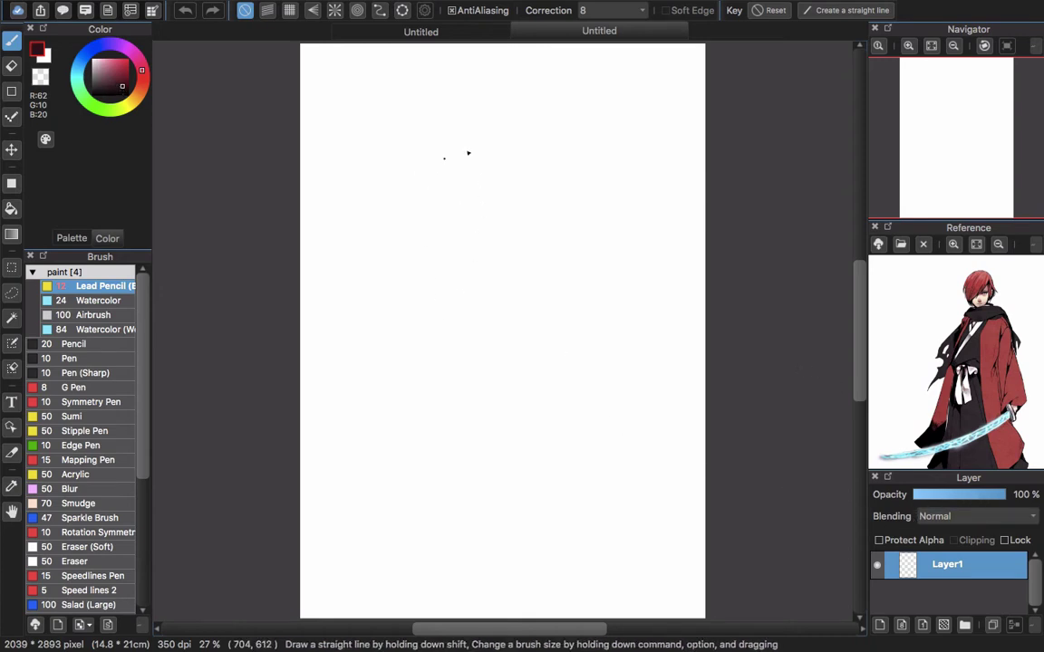
pyautogui.moveTo(112, 74); pyautogui.dragTo(126, 80)
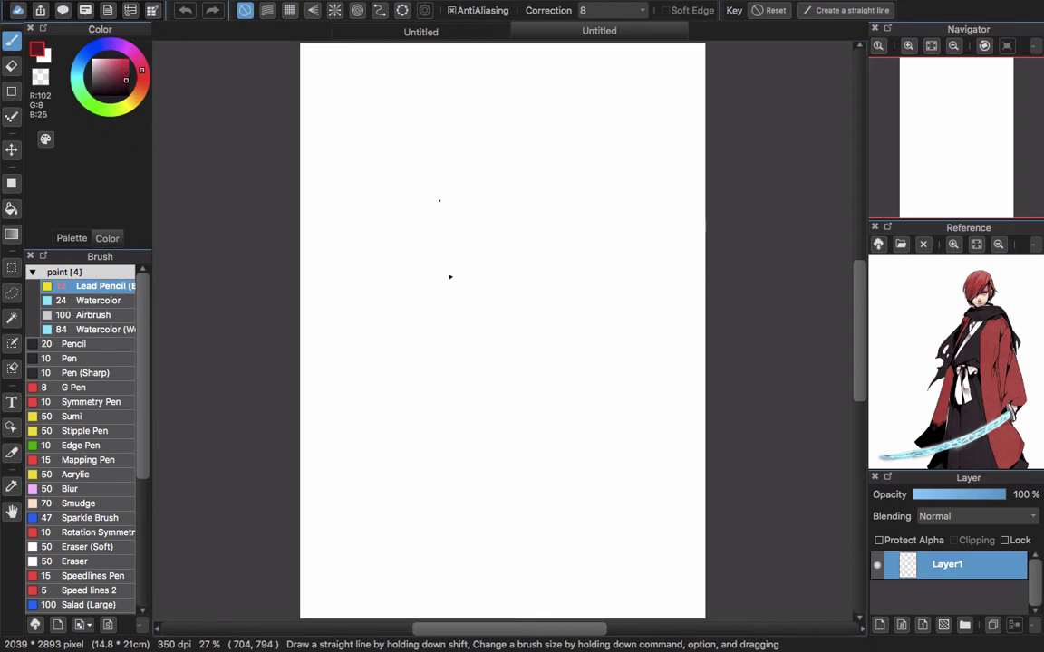
pyautogui.click(81, 56)
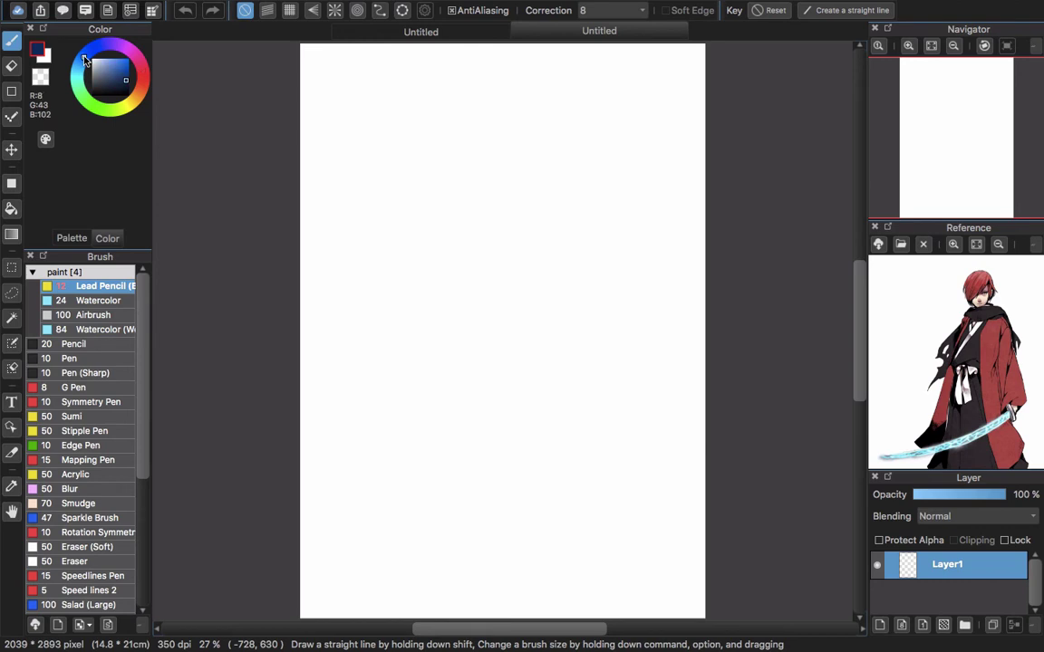
pyautogui.moveTo(99, 64); pyautogui.dragTo(119, 58)
pyautogui.moveTo(444, 255)
pyautogui.mouseDown()
pyautogui.moveTo(526, 295)
pyautogui.moveTo(559, 426)
pyautogui.mouseUp()
pyautogui.press('super+z')
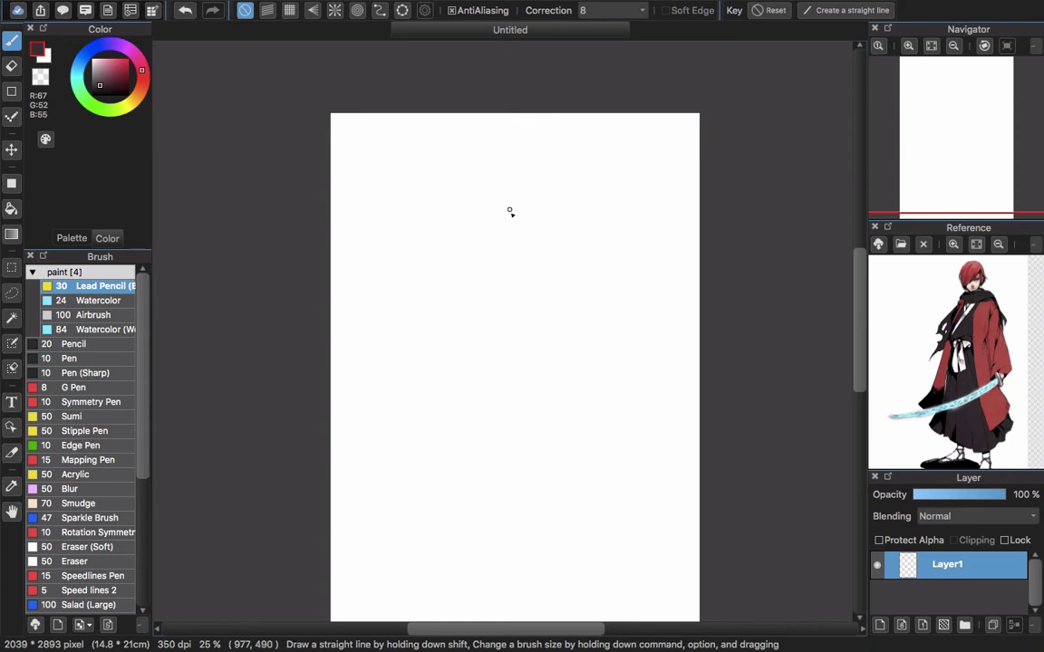
# Sketch an oval head with jaw, neck and shoulder lines plus a cube beside it, and clear the drawing
pyautogui.moveTo(514, 170)
pyautogui.mouseDown()
pyautogui.moveTo(494, 194)
pyautogui.moveTo(507, 214)
pyautogui.moveTo(532, 203)
pyautogui.moveTo(518, 250)
pyautogui.moveTo(570, 251)
pyautogui.mouseUp()
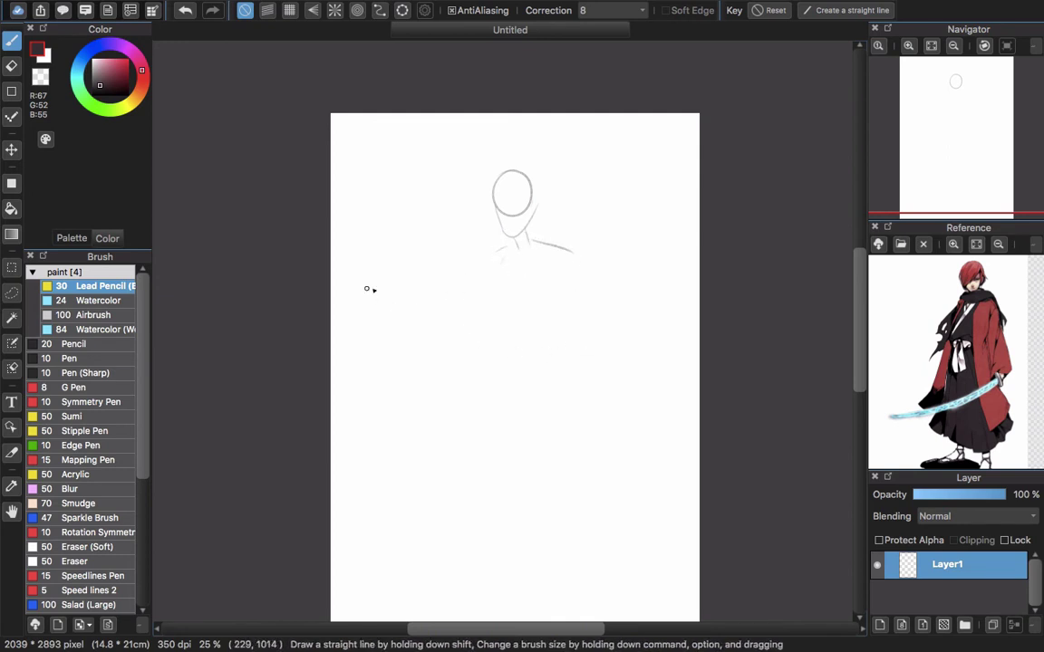
pyautogui.moveTo(409, 260)
pyautogui.mouseDown()
pyautogui.moveTo(412, 295)
pyautogui.moveTo(436, 263)
pyautogui.moveTo(461, 260)
pyautogui.mouseUp()
pyautogui.moveTo(459, 259)
pyautogui.mouseDown()
pyautogui.moveTo(455, 294)
pyautogui.moveTo(441, 268)
pyautogui.moveTo(441, 310)
pyautogui.moveTo(465, 283)
pyautogui.mouseUp()
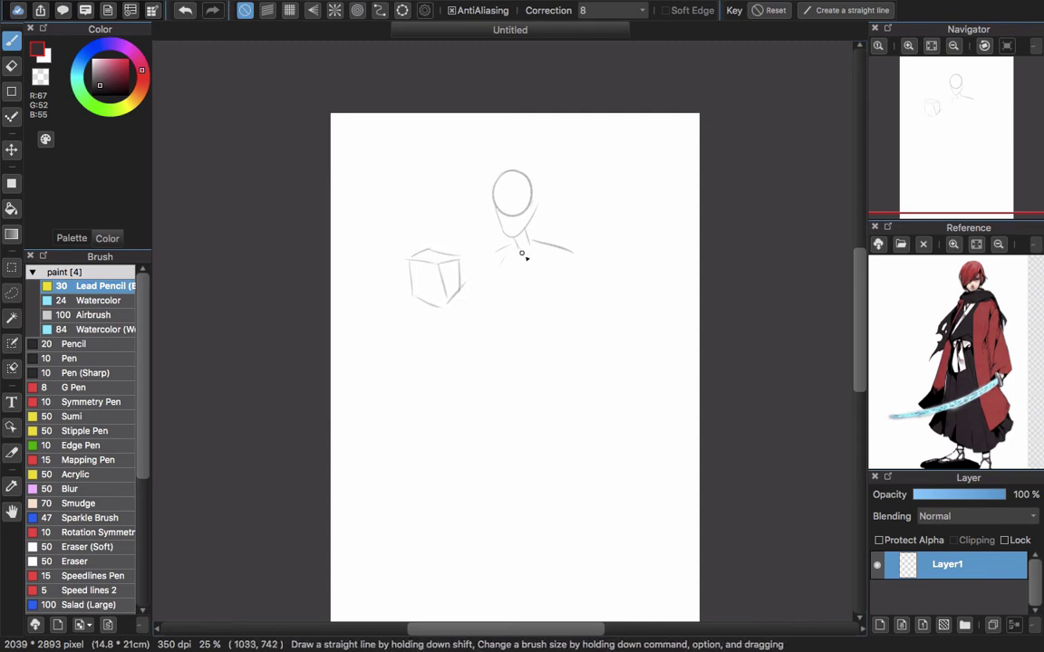
pyautogui.press('Delete')
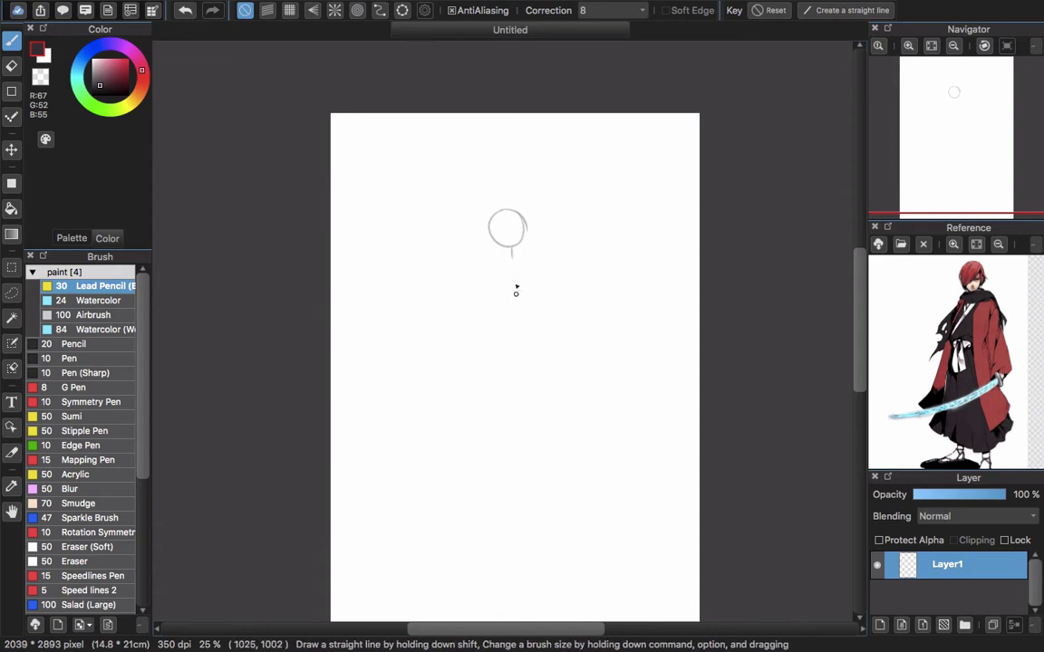
# Sketch two gesture stick figures, one with a curved spine and hips, the other bending forward with hips and legs
pyautogui.moveTo(512, 257)
pyautogui.mouseDown()
pyautogui.moveTo(494, 365)
pyautogui.moveTo(503, 392)
pyautogui.mouseUp()
pyautogui.moveTo(469, 347)
pyautogui.mouseDown()
pyautogui.moveTo(516, 360)
pyautogui.moveTo(483, 362)
pyautogui.moveTo(515, 393)
pyautogui.mouseUp()
pyautogui.moveTo(524, 345); pyautogui.dragTo(515, 370)
pyautogui.moveTo(469, 261)
pyautogui.mouseDown()
pyautogui.moveTo(606, 247)
pyautogui.moveTo(653, 395)
pyautogui.mouseUp()
pyautogui.moveTo(594, 305); pyautogui.dragTo(665, 269)
pyautogui.moveTo(620, 371)
pyautogui.mouseDown()
pyautogui.moveTo(642, 413)
pyautogui.moveTo(664, 394)
pyautogui.moveTo(606, 405)
pyautogui.moveTo(619, 381)
pyautogui.moveTo(576, 460)
pyautogui.mouseUp()
pyautogui.moveTo(659, 399); pyautogui.dragTo(641, 539)
pyautogui.moveTo(598, 416)
pyautogui.mouseDown()
pyautogui.moveTo(598, 501)
pyautogui.moveTo(597, 483)
pyautogui.moveTo(627, 549)
pyautogui.mouseUp()
pyautogui.moveTo(644, 470)
pyautogui.mouseDown()
pyautogui.moveTo(649, 609)
pyautogui.moveTo(659, 573)
pyautogui.mouseUp()
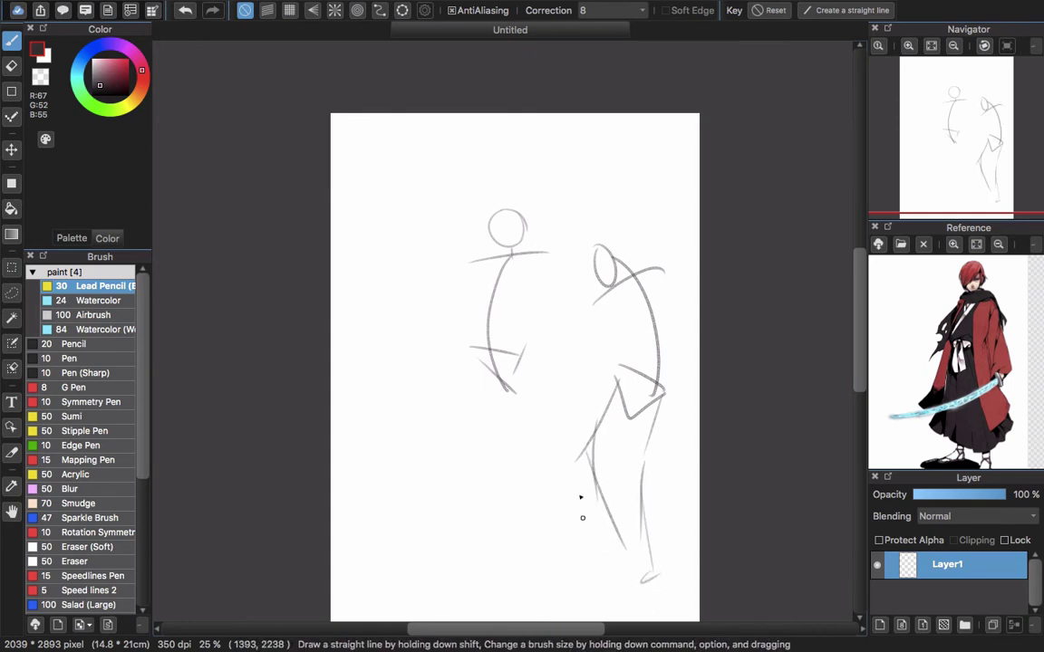
# Erase both gesture figures by clearing the entire canvas, and remove the selection
pyautogui.press('super+a')
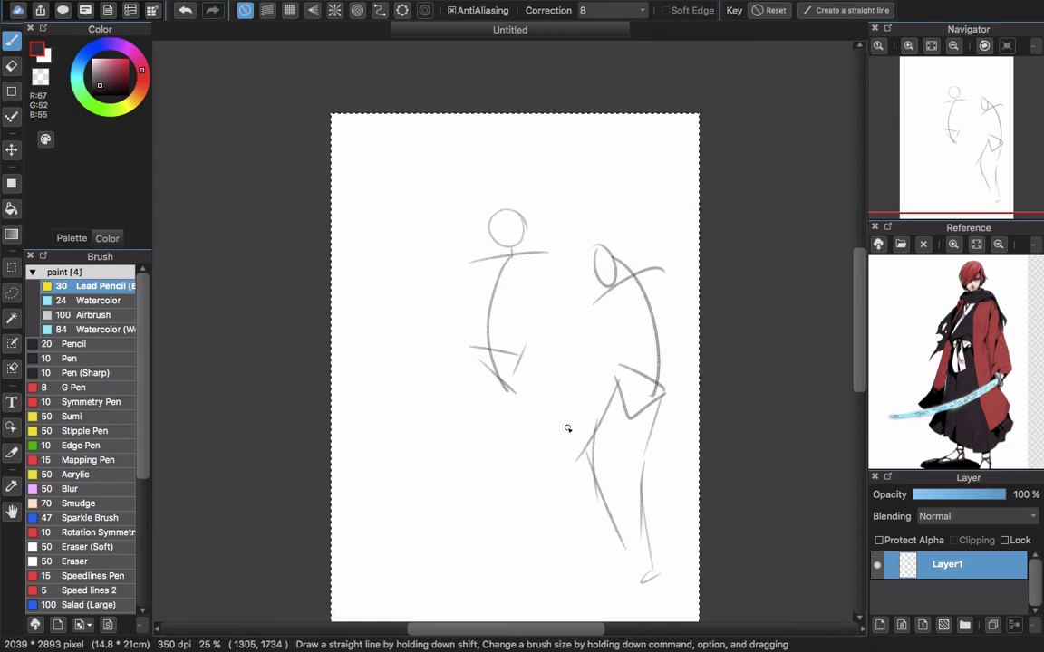
pyautogui.press('Delete')
pyautogui.press('super+d')
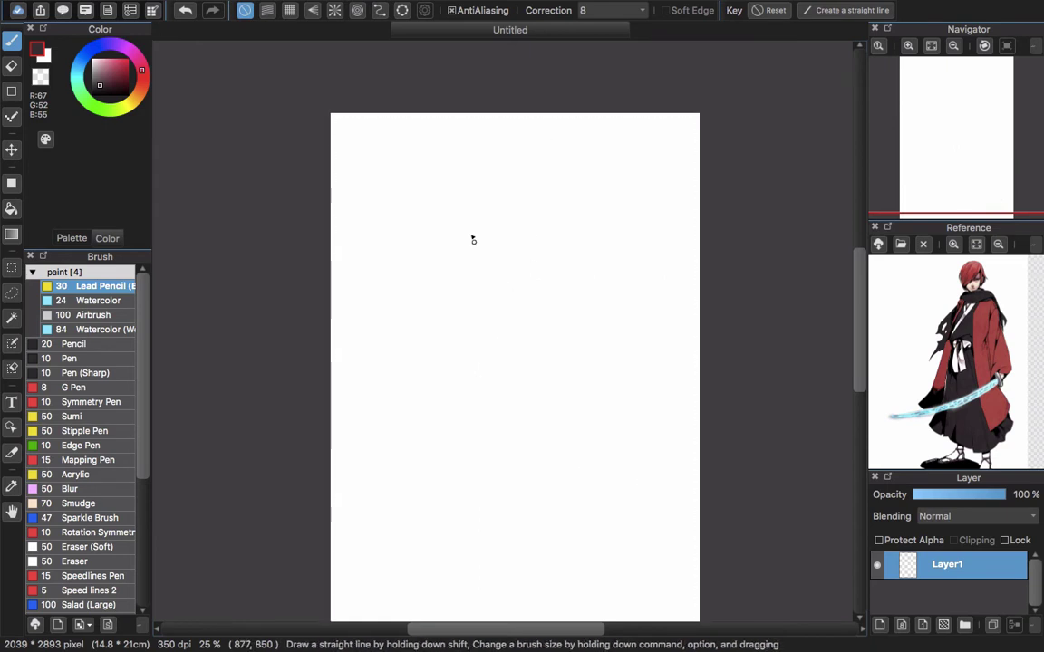
# Sketch a large head outline with neck, shoulder and collar lines, and clear the canvas
pyautogui.moveTo(469, 161)
pyautogui.mouseDown()
pyautogui.moveTo(478, 254)
pyautogui.moveTo(517, 272)
pyautogui.moveTo(543, 175)
pyautogui.moveTo(545, 261)
pyautogui.moveTo(524, 297)
pyautogui.moveTo(603, 318)
pyautogui.mouseUp()
pyautogui.moveTo(517, 286); pyautogui.dragTo(486, 305)
pyautogui.moveTo(487, 296); pyautogui.dragTo(524, 324)
pyautogui.moveTo(544, 320); pyautogui.dragTo(592, 305)
pyautogui.press('super+a')
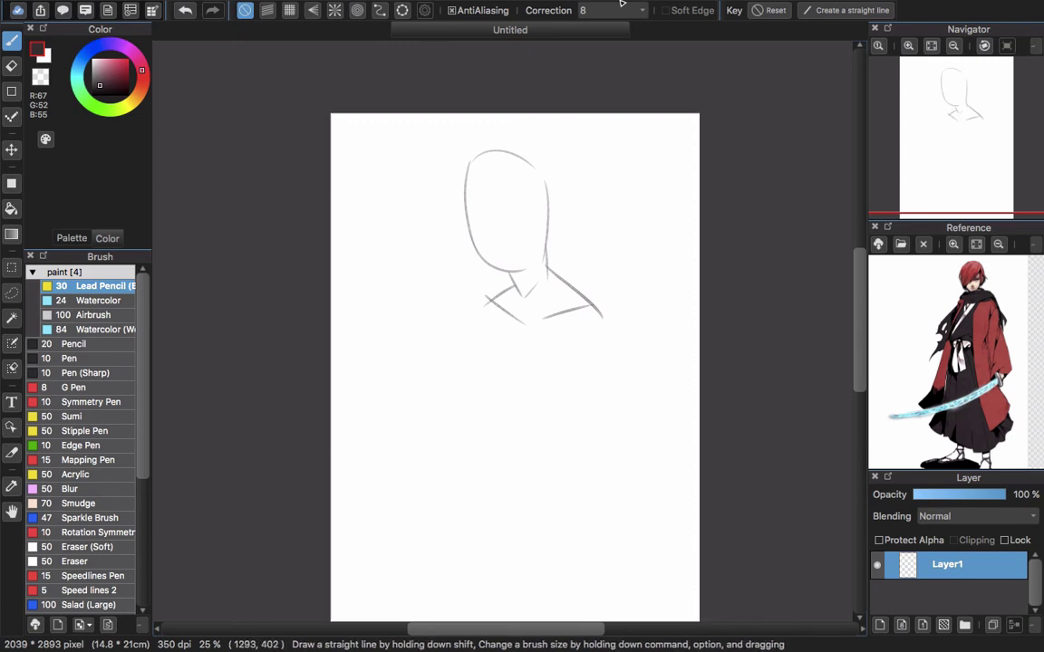
pyautogui.press('Delete')
pyautogui.press('super+d')
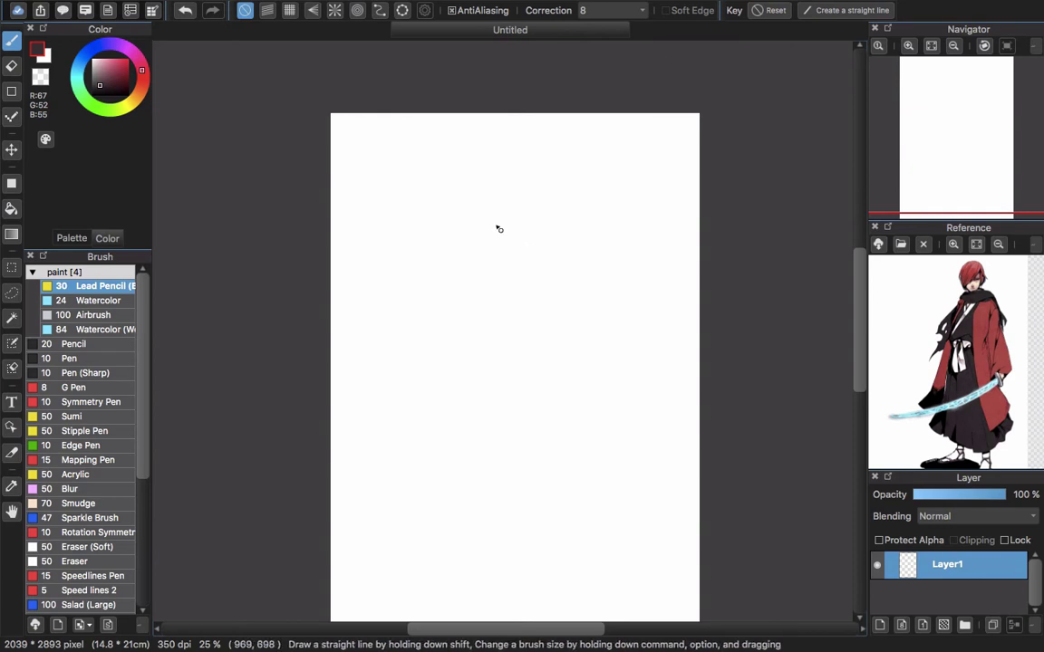
# Zoom in and reposition the reference image to examine the swordsman's pose from the head down to the sword
pyautogui.moveTo(978, 313)
pyautogui.mouseDown()
pyautogui.moveTo(966, 319)
pyautogui.moveTo(966, 302)
pyautogui.moveTo(961, 312)
pyautogui.mouseUp()
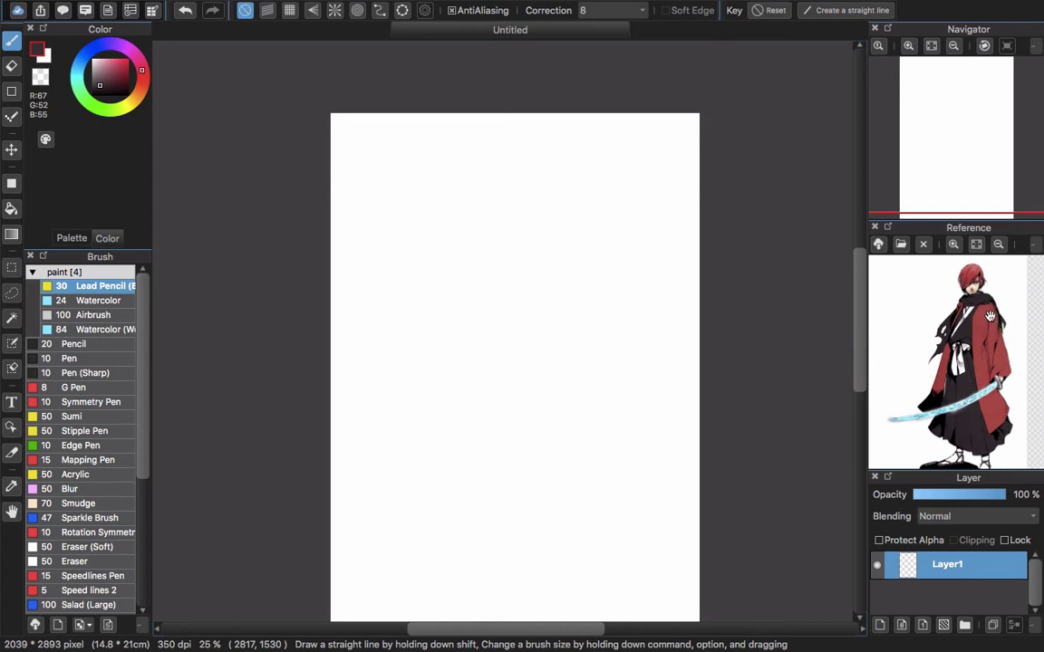
pyautogui.click(953, 247)
pyautogui.moveTo(966, 258); pyautogui.dragTo(968, 330)
pyautogui.click(954, 245)
pyautogui.click(954, 246)
pyautogui.scroll(-2, 978, 322)
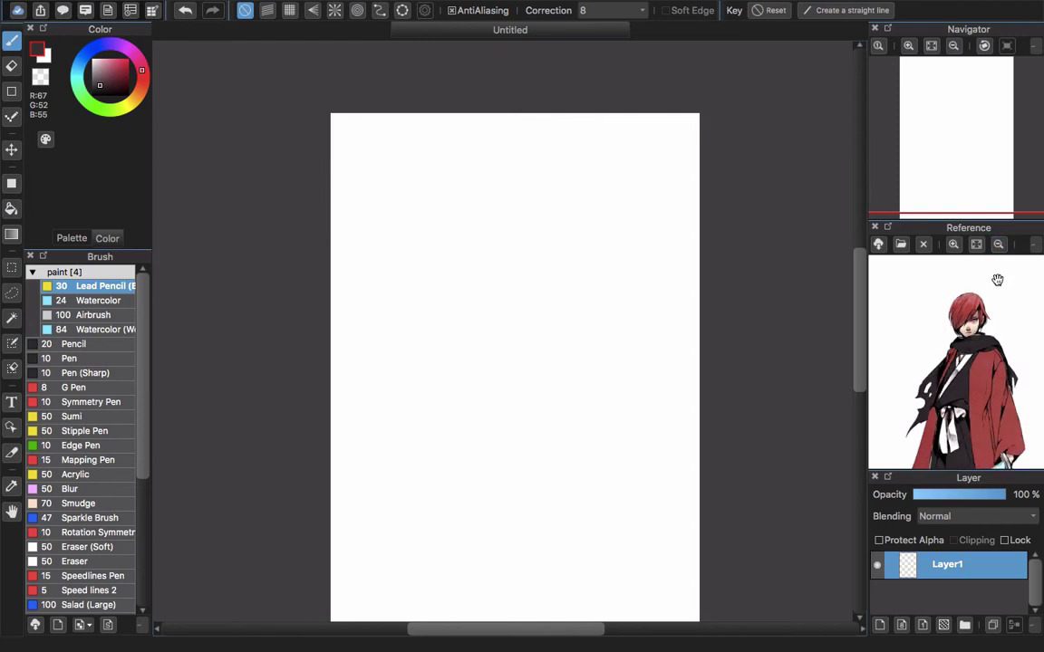
pyautogui.scroll(-2, 979, 319)
pyautogui.moveTo(979, 319); pyautogui.dragTo(981, 268)
pyautogui.moveTo(972, 346); pyautogui.dragTo(967, 389)
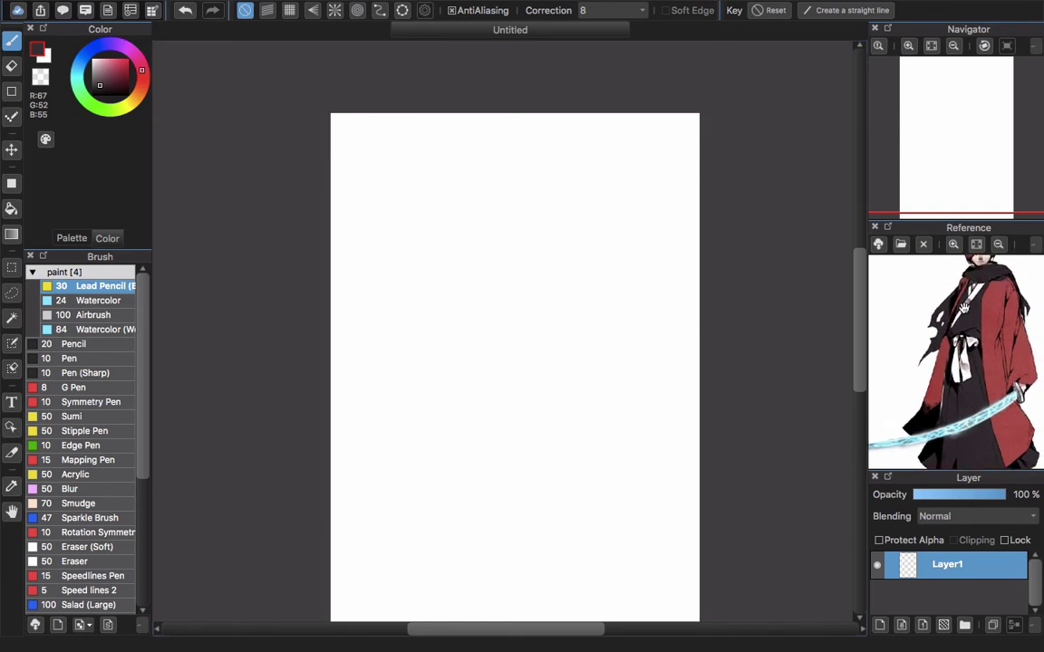
pyautogui.moveTo(963, 313); pyautogui.dragTo(961, 347)
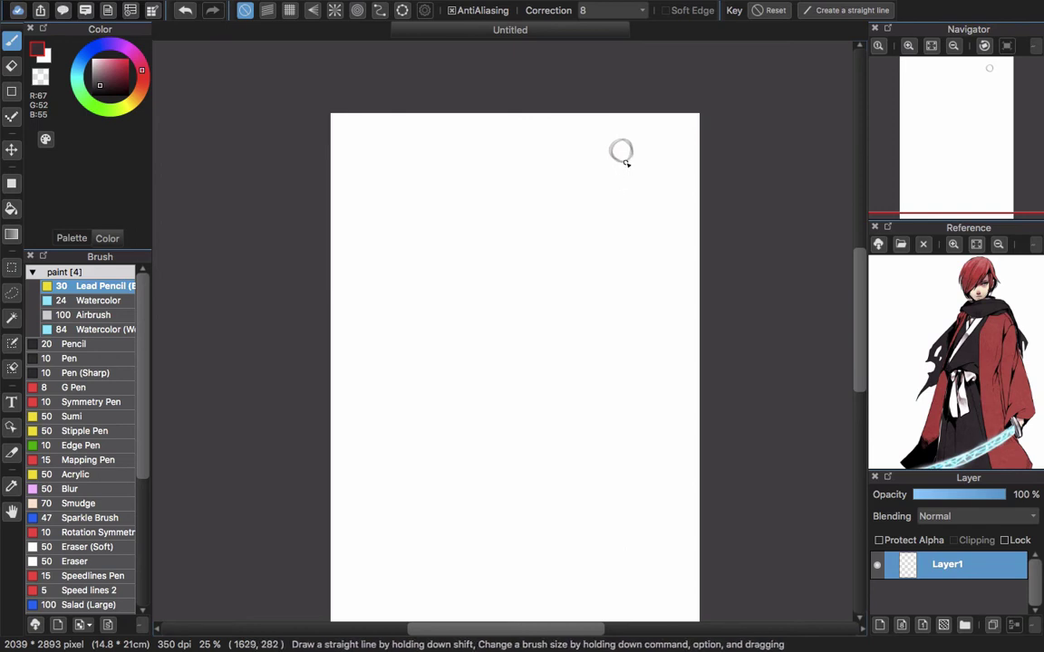
# Add crossed face guidelines, a short neck and a slanted shoulder line to the small head circle
pyautogui.moveTo(620, 168); pyautogui.dragTo(647, 179)
pyautogui.press('super+z')
pyautogui.moveTo(626, 171); pyautogui.dragTo(622, 154)
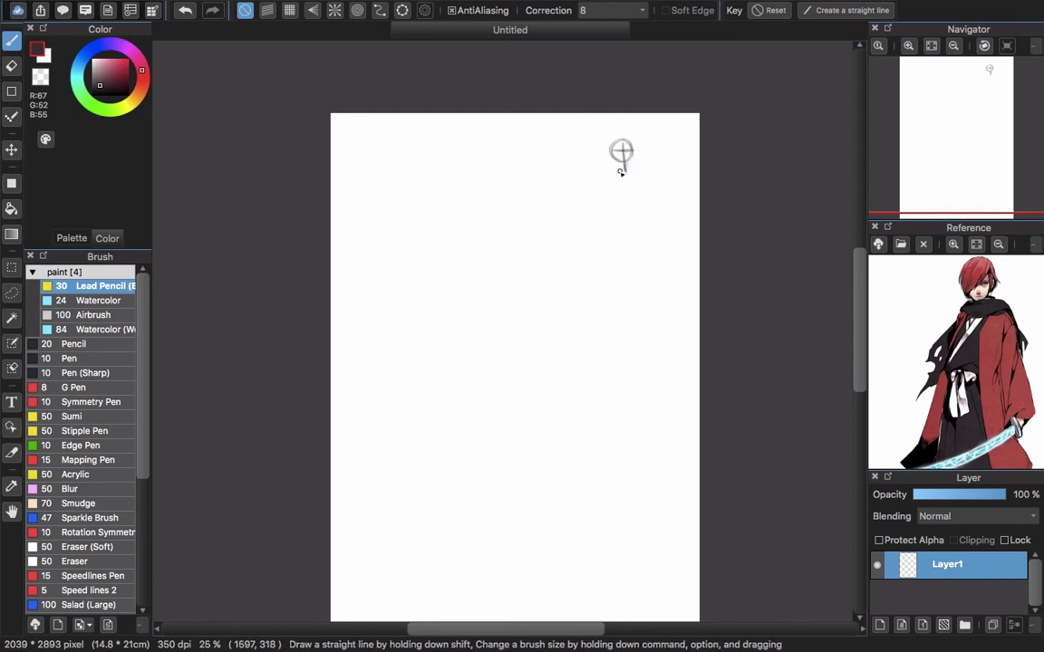
pyautogui.moveTo(613, 168); pyautogui.dragTo(644, 178)
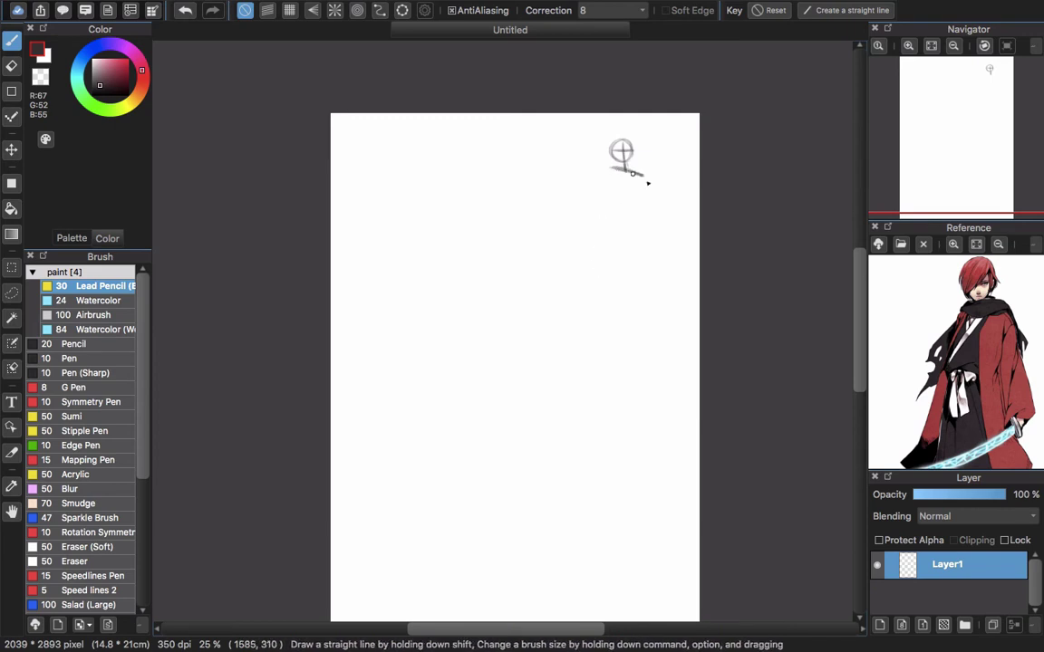
# Sketch slanted and horizontal example lines beside the small figure, and lasso and delete them
pyautogui.moveTo(487, 177)
pyautogui.mouseDown()
pyautogui.moveTo(521, 185)
pyautogui.moveTo(464, 162)
pyautogui.moveTo(507, 184)
pyautogui.mouseUp()
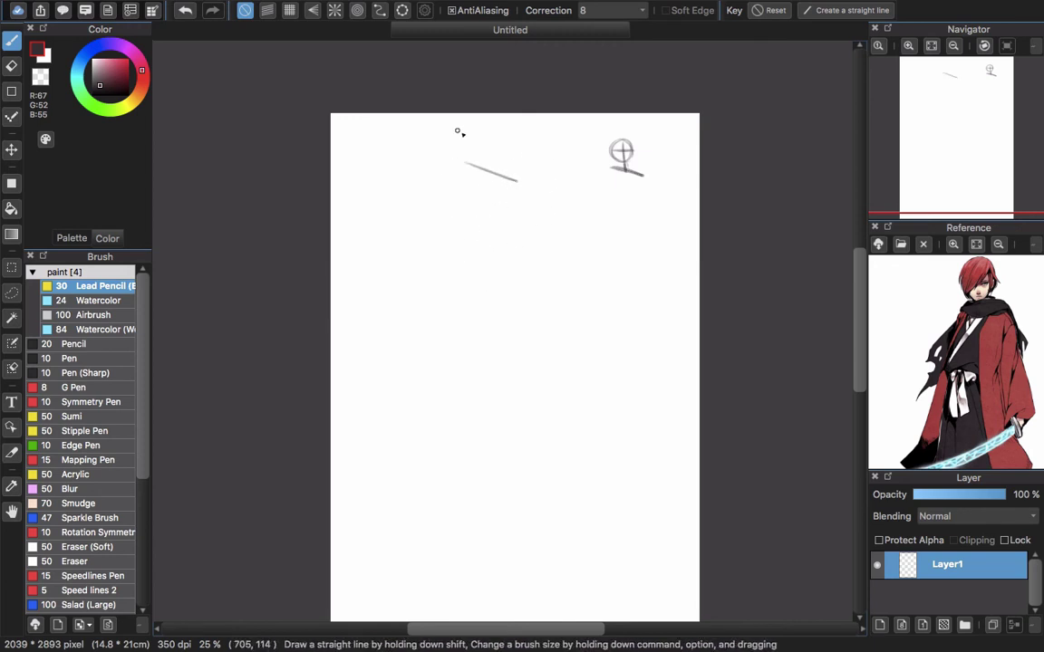
pyautogui.moveTo(393, 249); pyautogui.dragTo(531, 264)
pyautogui.press('super+z')
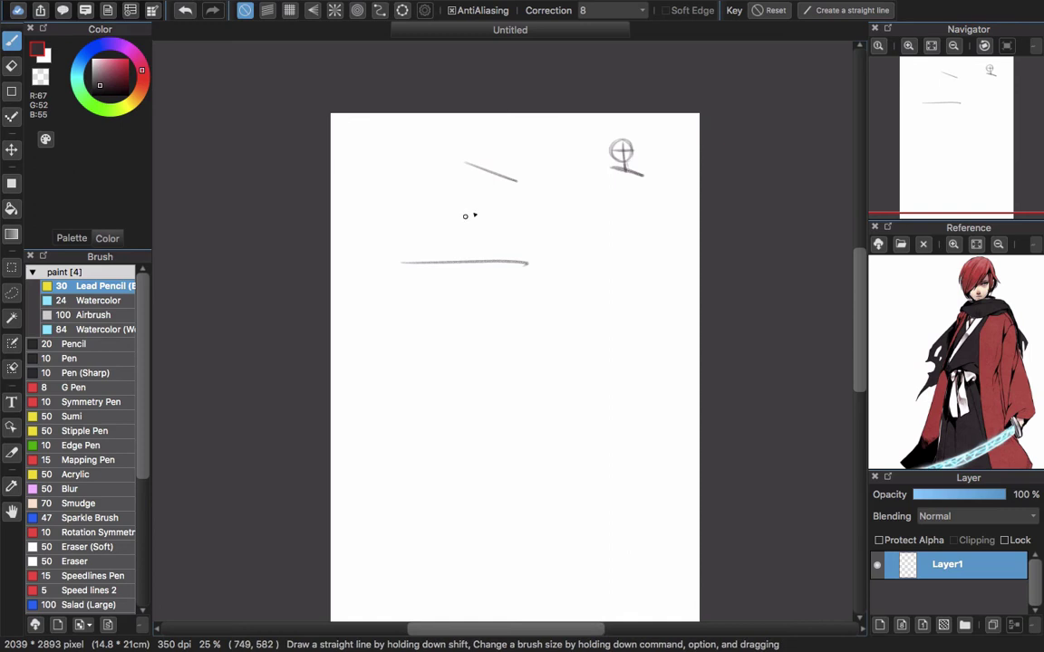
pyautogui.moveTo(471, 214); pyautogui.dragTo(525, 200)
pyautogui.moveTo(482, 237); pyautogui.dragTo(530, 247)
pyautogui.press('l')
pyautogui.moveTo(507, 145)
pyautogui.mouseDown()
pyautogui.moveTo(471, 151)
pyautogui.moveTo(366, 289)
pyautogui.moveTo(560, 281)
pyautogui.moveTo(508, 149)
pyautogui.mouseUp()
pyautogui.press('Delete')
pyautogui.press('super+d')
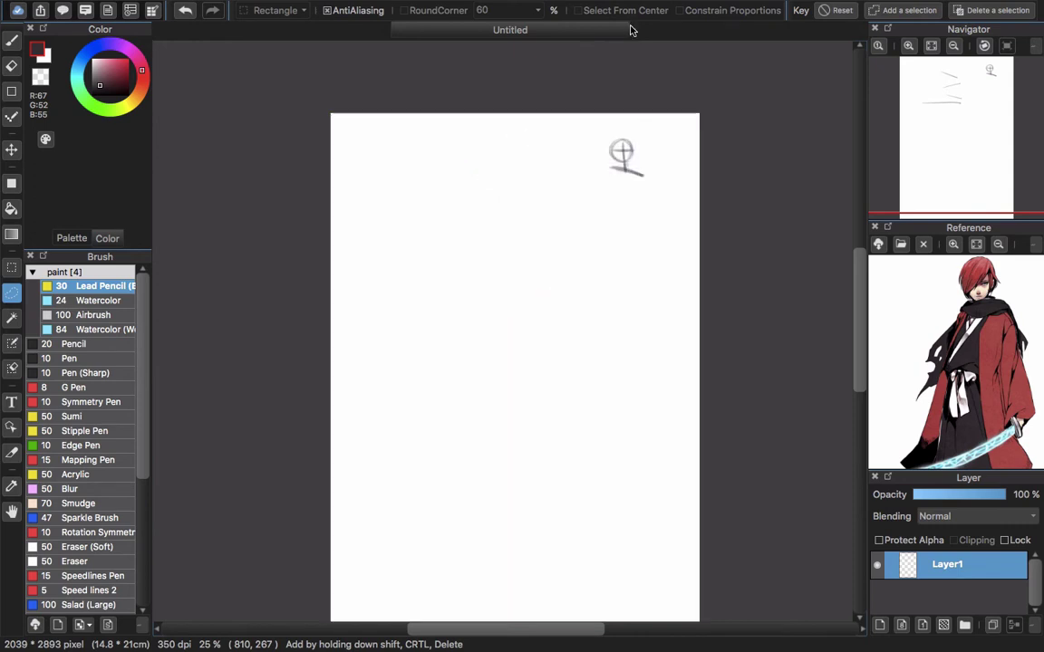
# Draw a bowed spine line with the brush from the small figure's shoulder line down to the hip area
pyautogui.press('b')
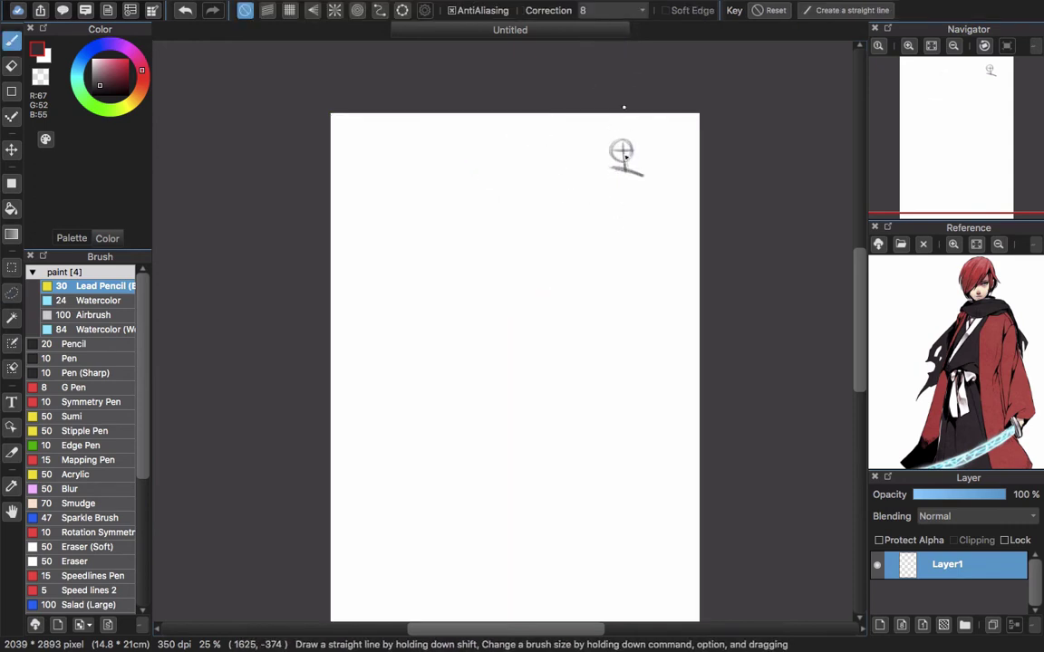
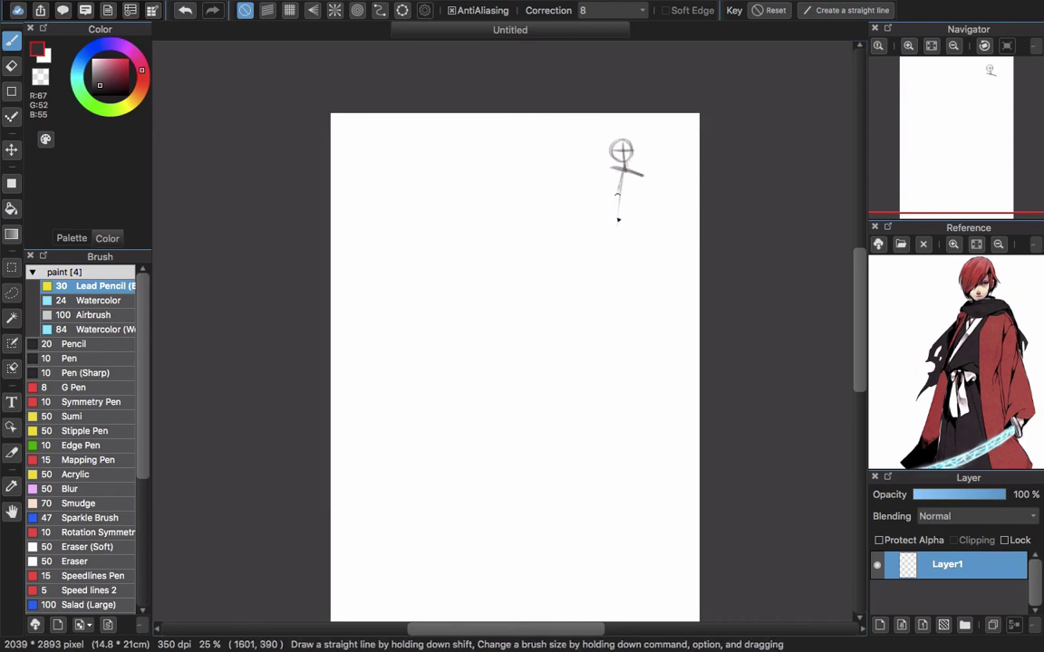
pyautogui.moveTo(619, 172); pyautogui.dragTo(635, 318)
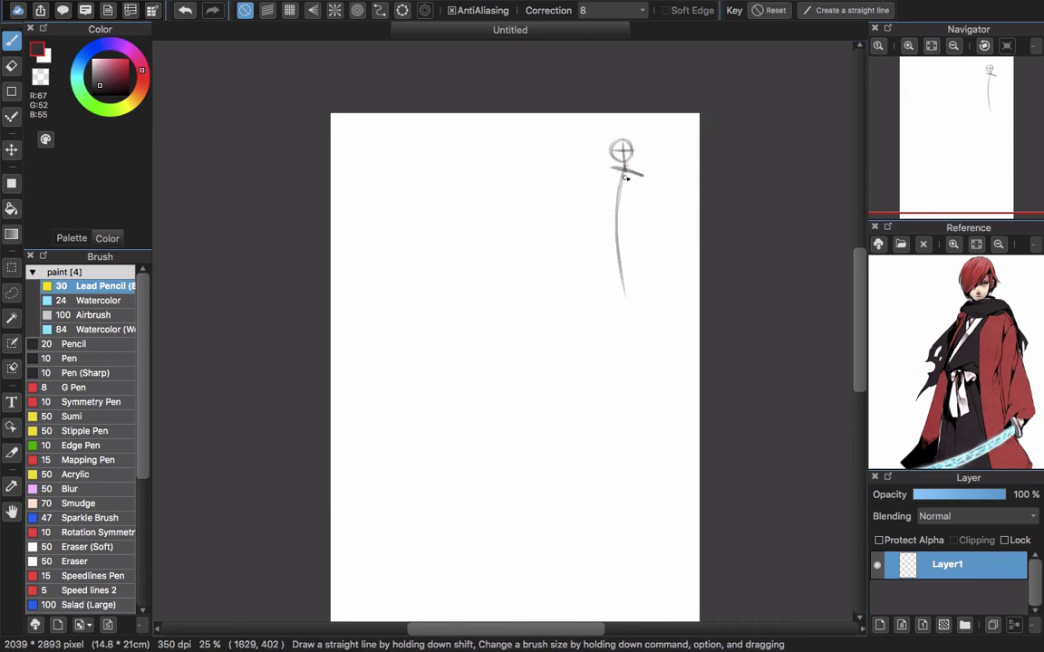
pyautogui.press('super+z')
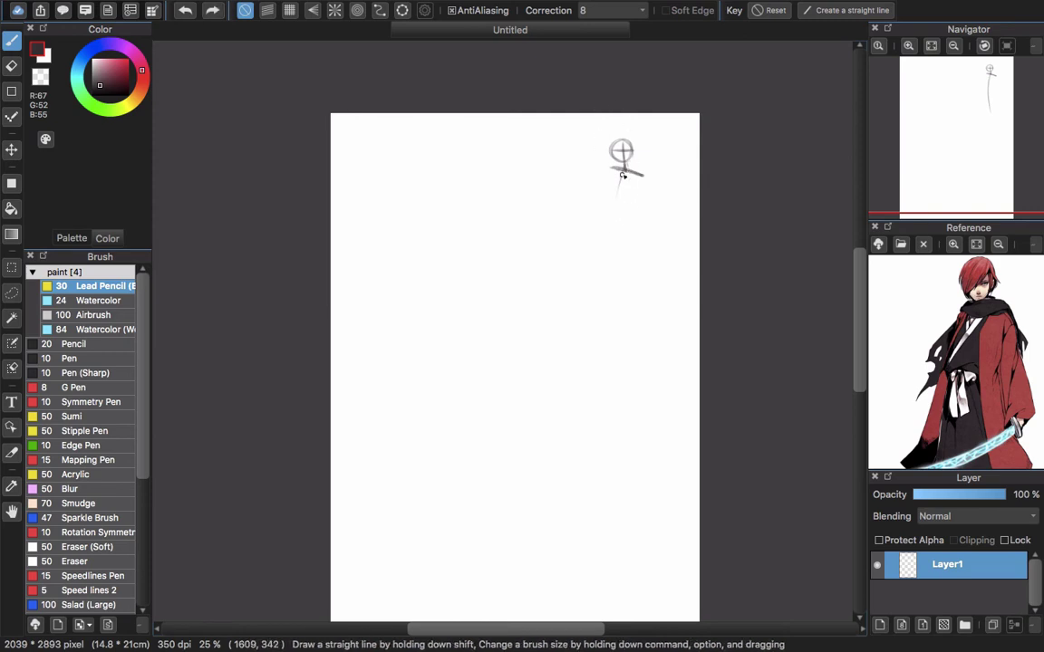
pyautogui.moveTo(621, 175); pyautogui.dragTo(617, 214)
pyautogui.moveTo(624, 170); pyautogui.dragTo(624, 266)
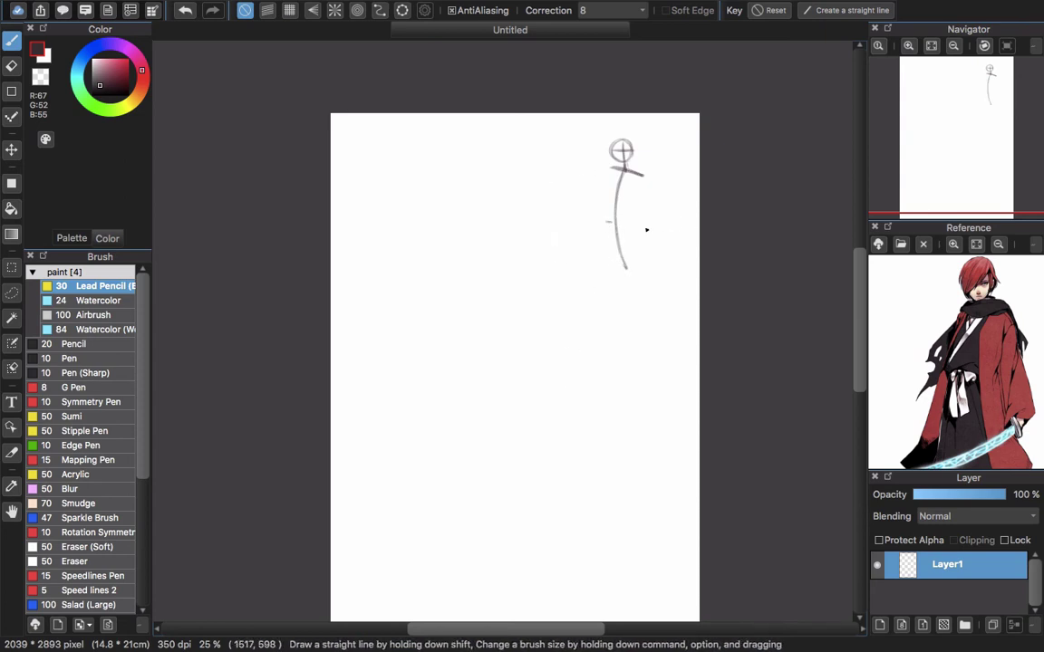
# Draw a hip line across the lower spine, add a downward-pointing pelvis triangle, and start one leg from its left corner
pyautogui.moveTo(606, 221); pyautogui.dragTo(639, 226)
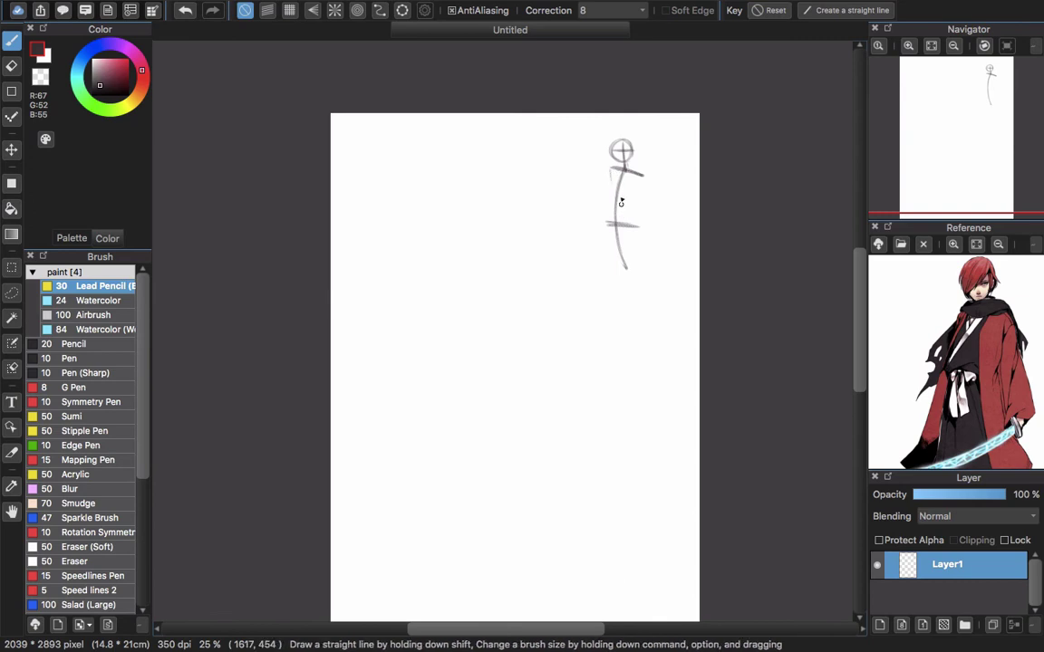
pyautogui.moveTo(609, 222); pyautogui.dragTo(622, 245)
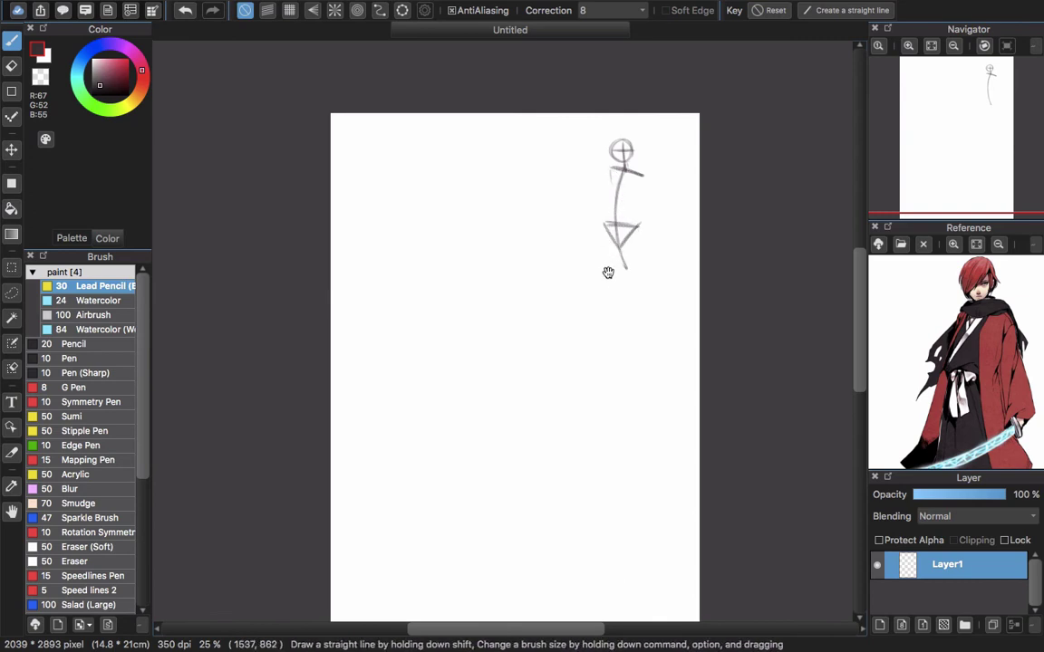
pyautogui.scroll(-1, 602, 236)
pyautogui.hscroll(1, 603, 235)
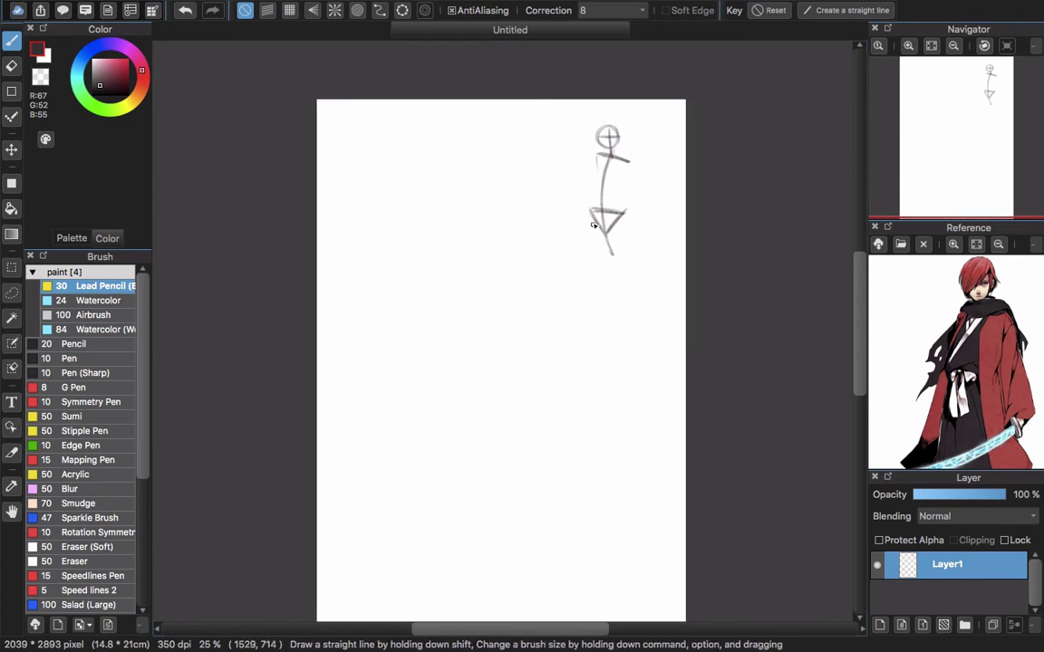
pyautogui.moveTo(595, 225); pyautogui.dragTo(604, 302)
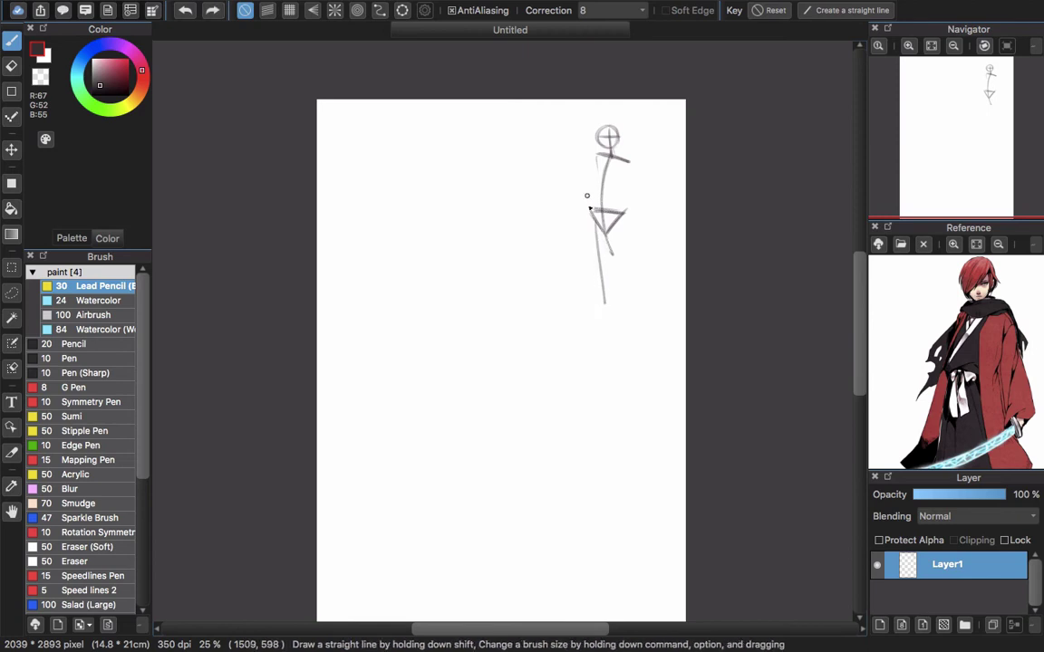
# Try long vertical example strokes on the blank area beside the small figure, undoing each one
pyautogui.moveTo(446, 215); pyautogui.dragTo(449, 350)
pyautogui.press('super+z')
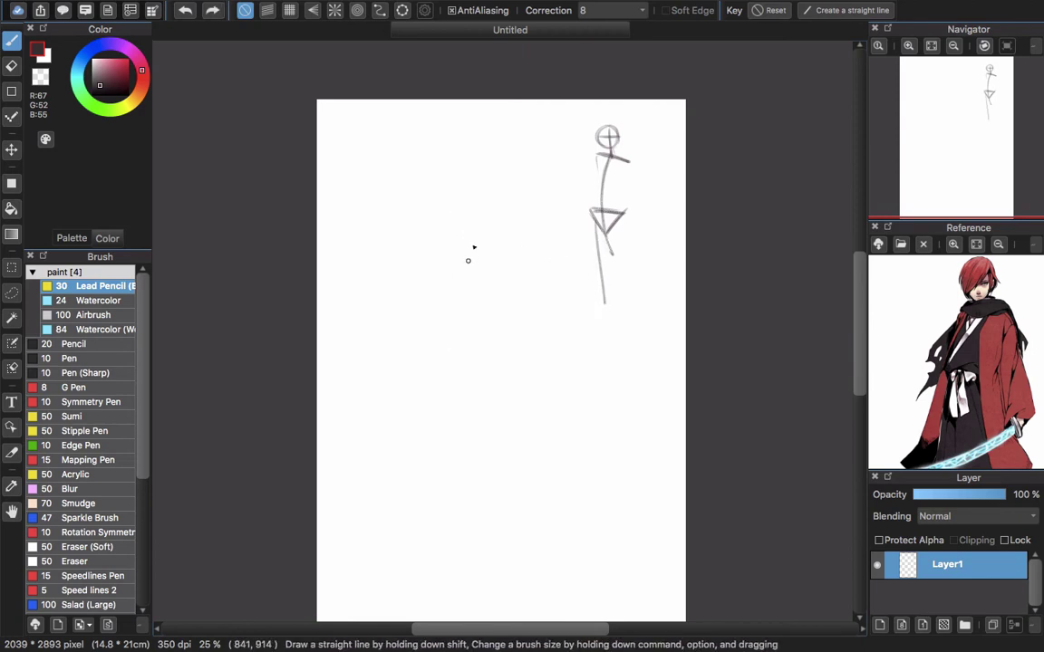
pyautogui.moveTo(471, 207); pyautogui.dragTo(473, 397)
pyautogui.press('super+z')
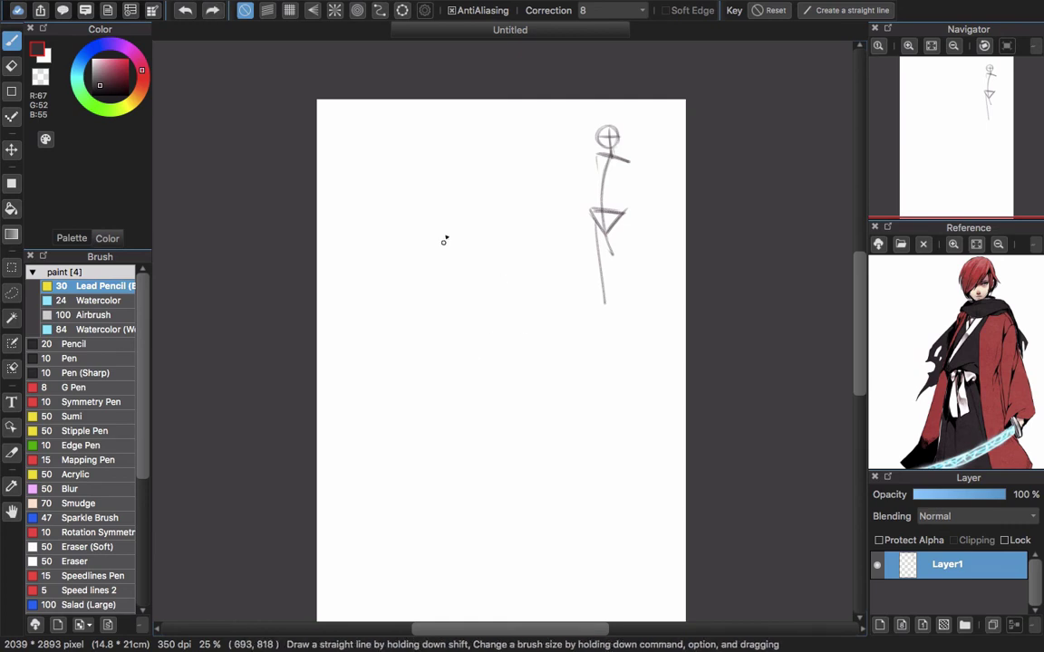
pyautogui.moveTo(429, 210)
pyautogui.mouseDown()
pyautogui.moveTo(478, 420)
pyautogui.moveTo(461, 442)
pyautogui.moveTo(415, 450)
pyautogui.mouseUp()
pyautogui.press('super+z')
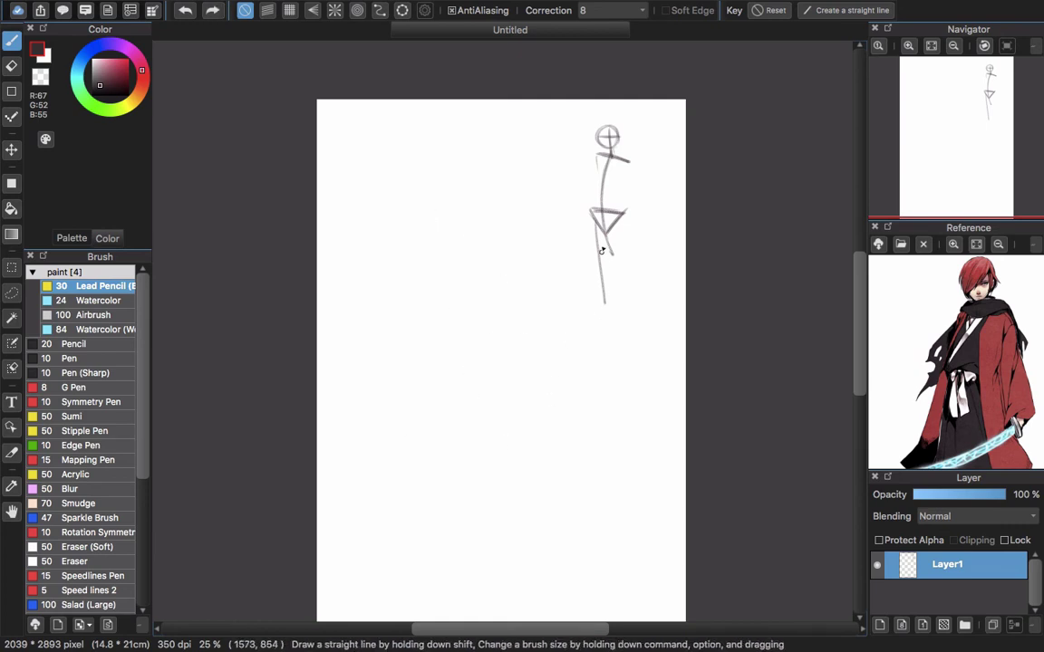
# Rework the left leg line with a slight curve, erasing excess strokes, and draw the second leg from the pelvis's right corner
pyautogui.moveTo(593, 221); pyautogui.dragTo(607, 305)
pyautogui.press('super+z')
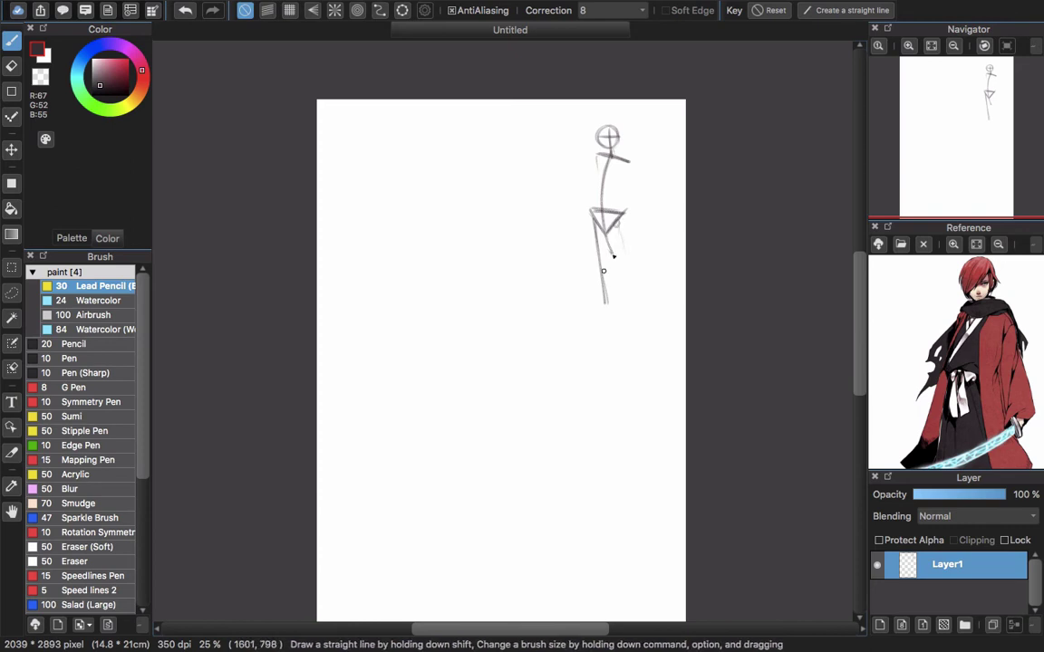
pyautogui.press('e')
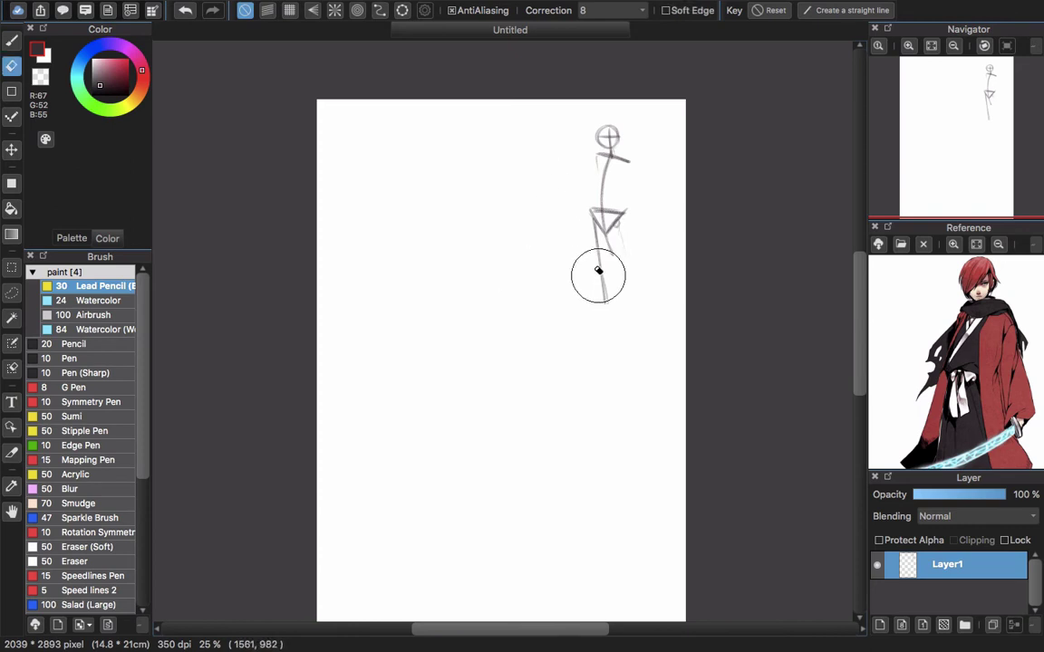
pyautogui.moveTo(599, 276)
pyautogui.mouseDown()
pyautogui.moveTo(591, 246)
pyautogui.moveTo(603, 316)
pyautogui.moveTo(596, 265)
pyautogui.mouseUp()
pyautogui.press('b')
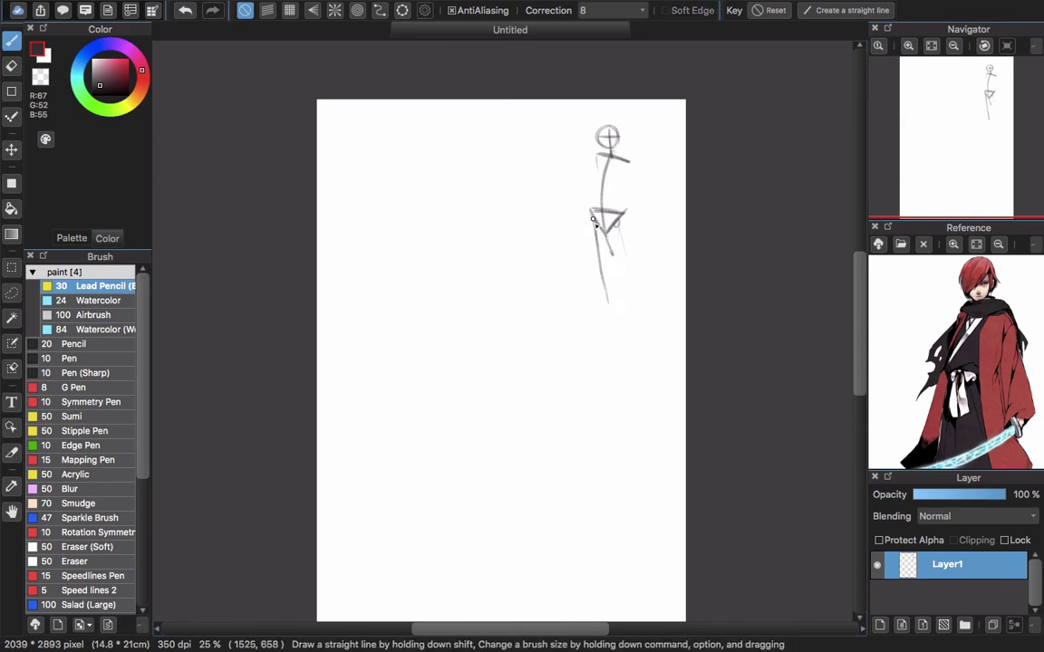
pyautogui.moveTo(608, 305)
pyautogui.mouseDown()
pyautogui.moveTo(600, 236)
pyautogui.moveTo(622, 219)
pyautogui.mouseUp()
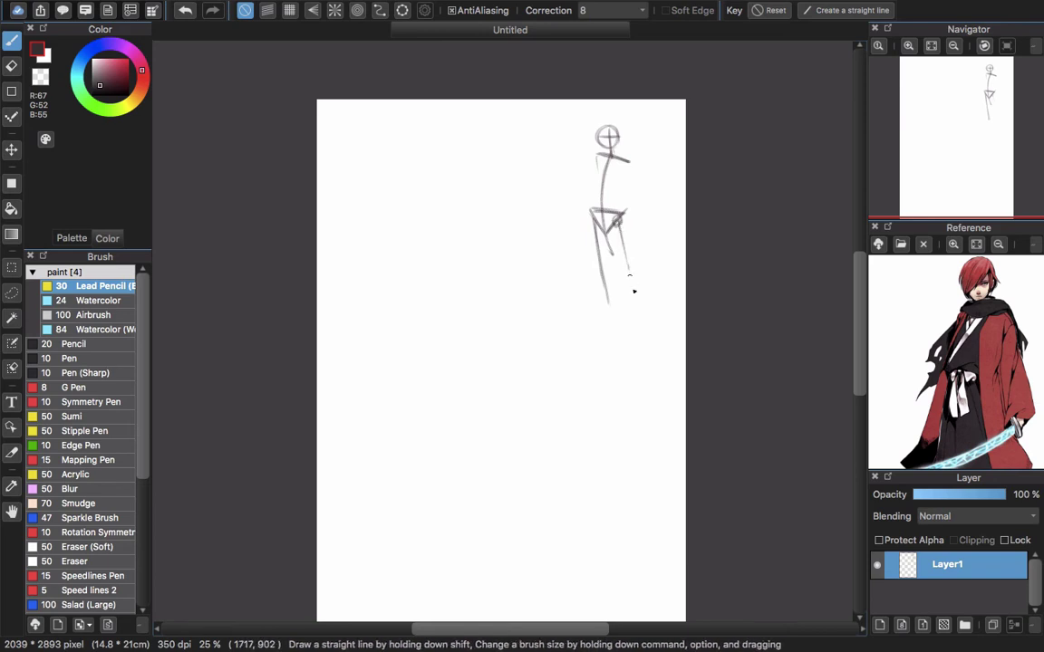
pyautogui.moveTo(629, 275); pyautogui.dragTo(636, 305)
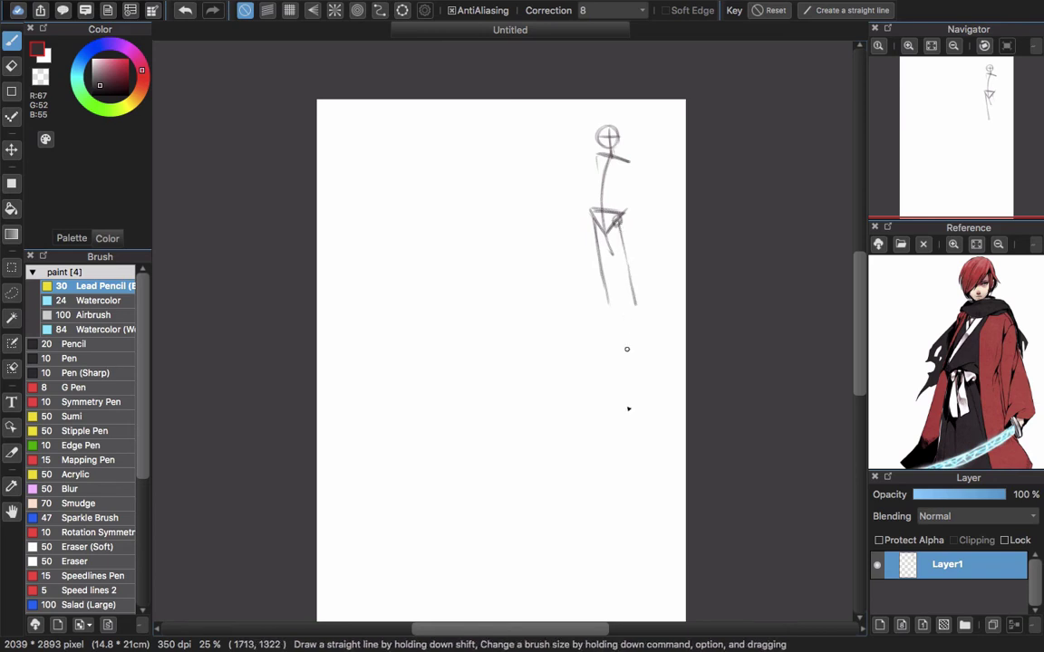
# Mark the ankle joints and sketch a flat, outward-pointing left foot and a triangular right foot
pyautogui.click(608, 307)
pyautogui.moveTo(607, 316)
pyautogui.mouseDown()
pyautogui.moveTo(642, 310)
pyautogui.moveTo(625, 260)
pyautogui.moveTo(631, 360)
pyautogui.mouseUp()
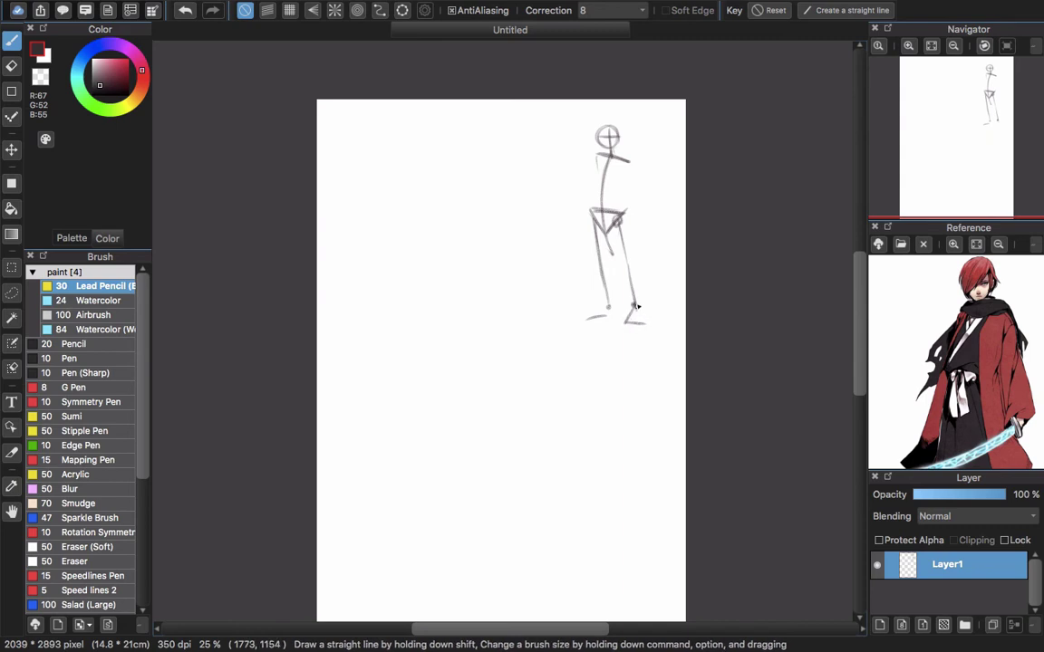
pyautogui.moveTo(635, 307)
pyautogui.mouseDown()
pyautogui.moveTo(644, 323)
pyautogui.moveTo(585, 319)
pyautogui.mouseUp()
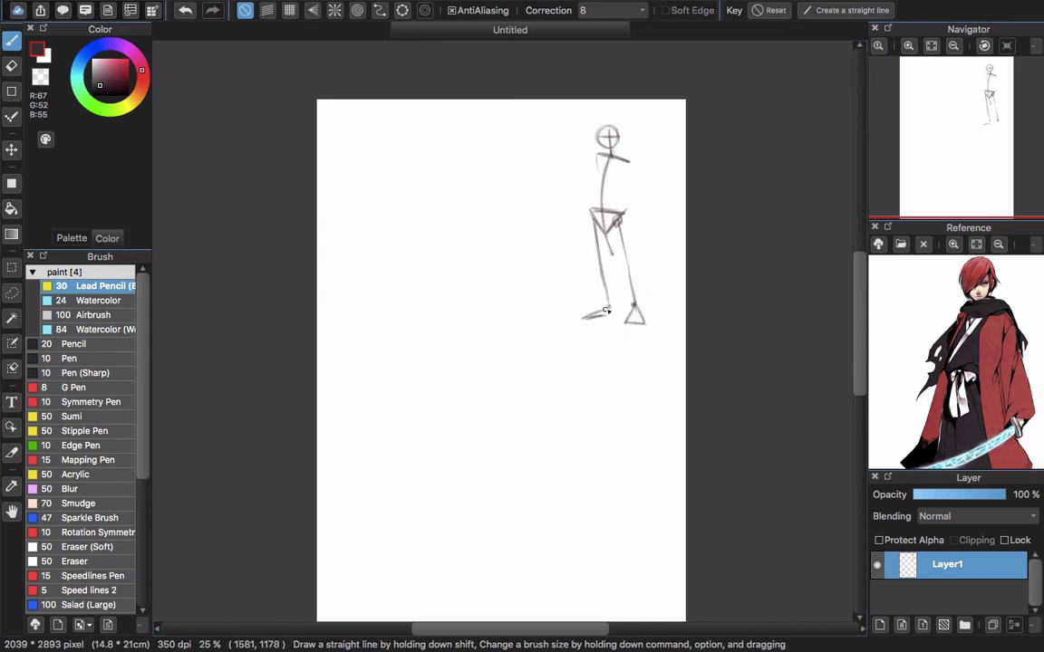
pyautogui.scroll(2, 576, 287)
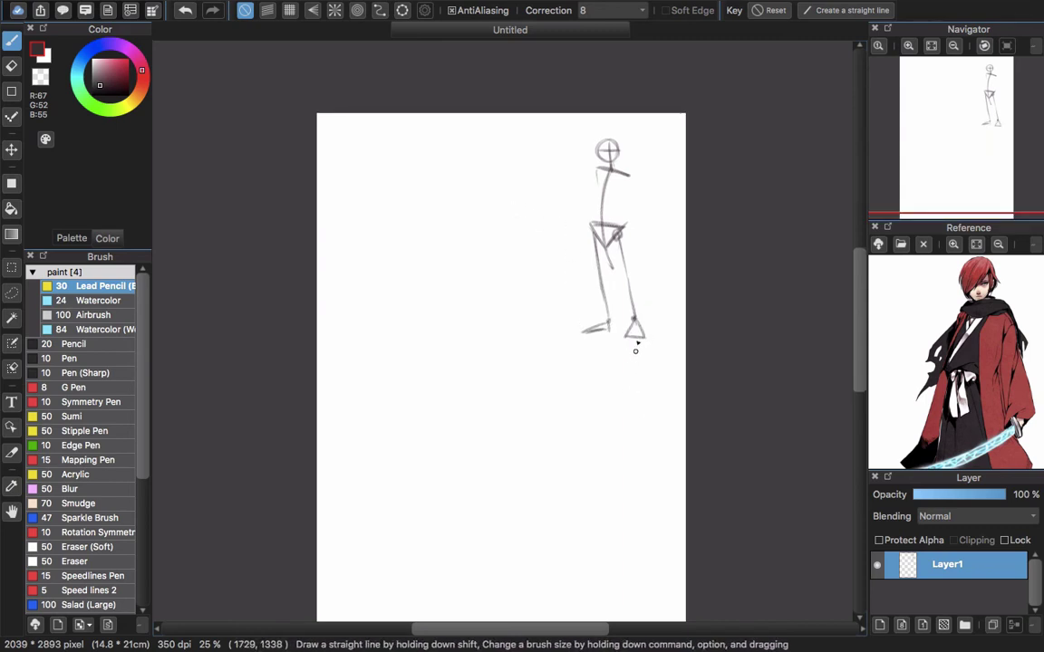
pyautogui.moveTo(634, 319)
pyautogui.mouseDown()
pyautogui.moveTo(619, 338)
pyautogui.moveTo(643, 335)
pyautogui.moveTo(645, 355)
pyautogui.moveTo(638, 338)
pyautogui.mouseUp()
pyautogui.press('e')
pyautogui.press('b')
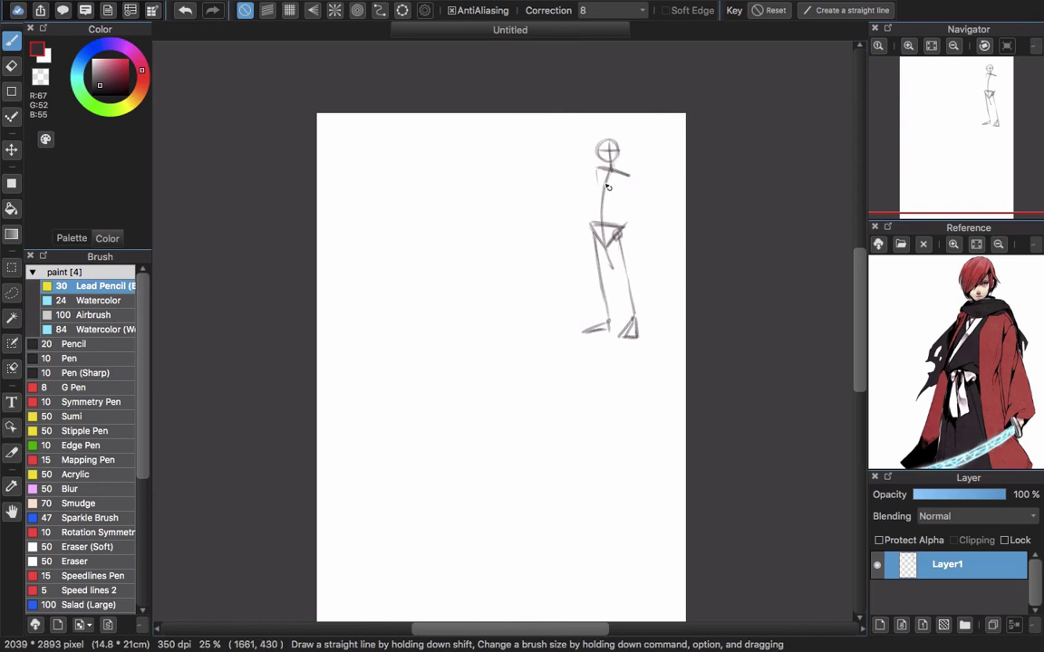
# Erase the shoulder line and redraw it slanting upward to the right beneath the neck
pyautogui.press('e')
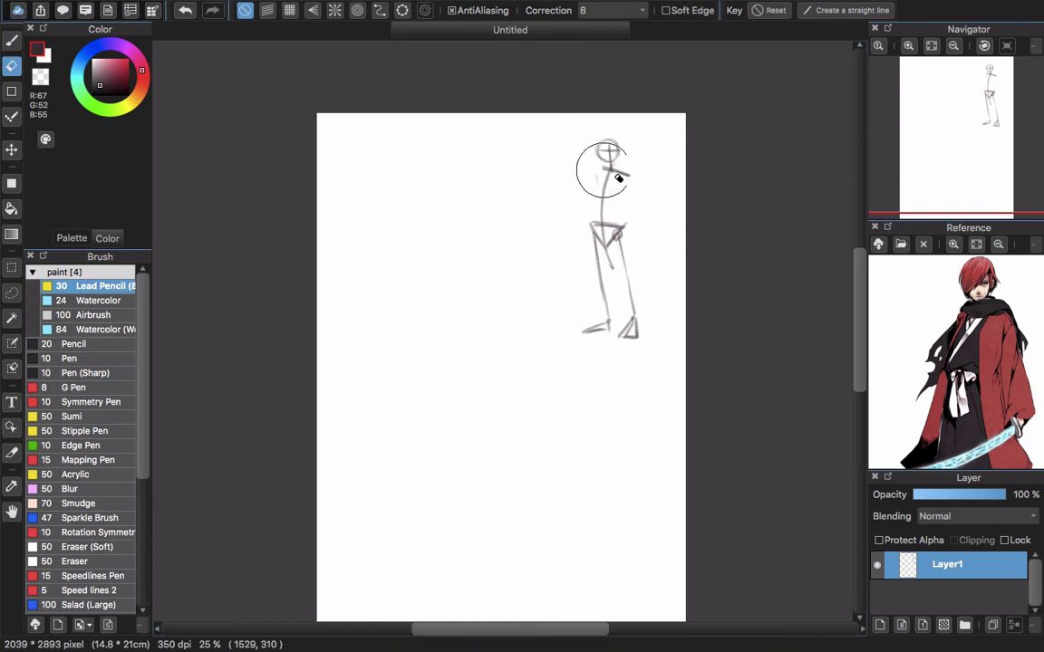
pyautogui.press('b')
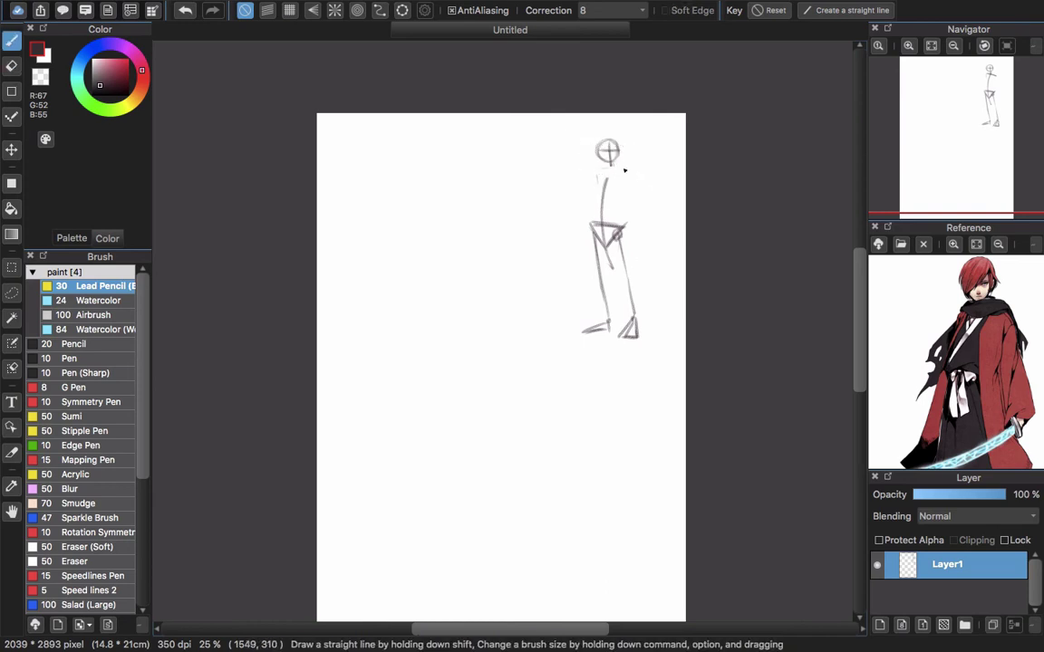
pyautogui.moveTo(594, 174); pyautogui.dragTo(625, 168)
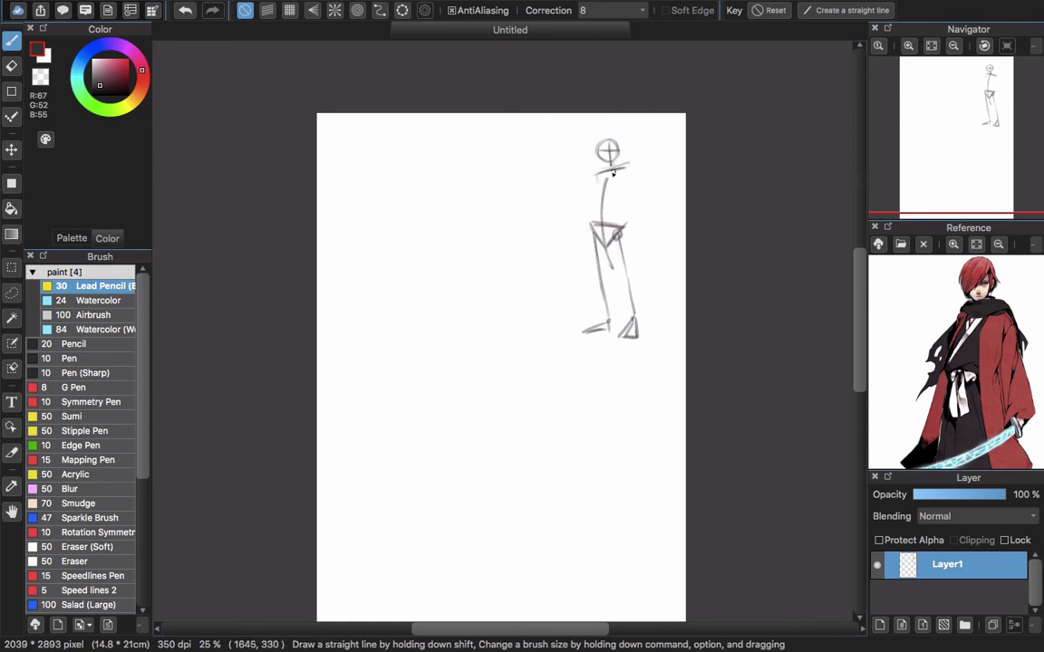
pyautogui.click(590, 244)
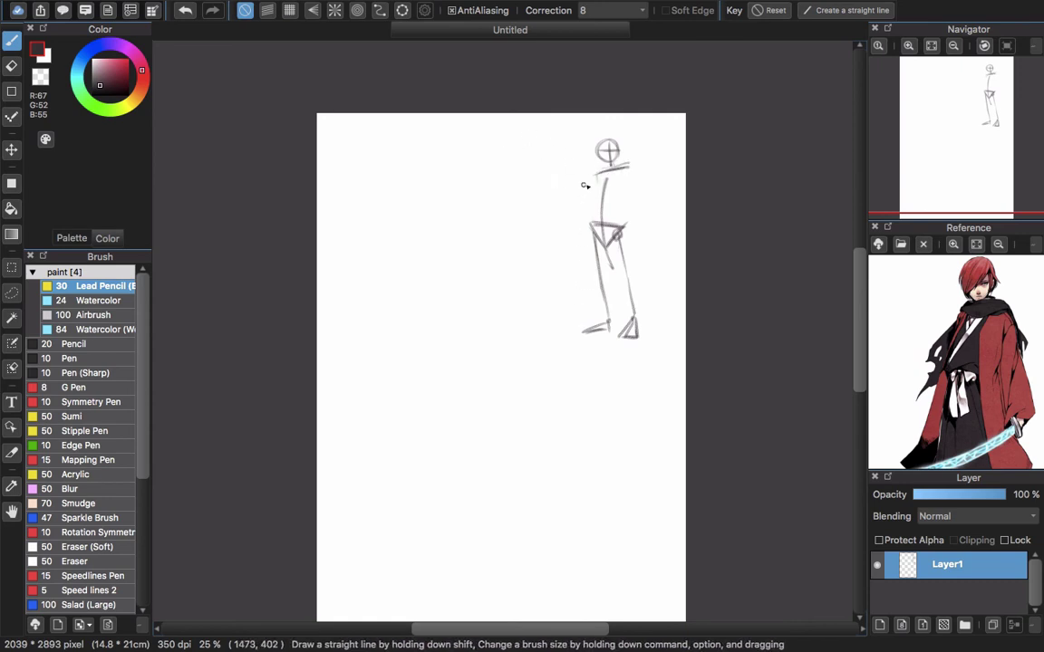
# Draw both arms from the shoulder ends with marked elbow joints, bringing the right forearm down beside the hip
pyautogui.moveTo(596, 175); pyautogui.dragTo(592, 188)
pyautogui.moveTo(594, 181); pyautogui.dragTo(587, 259)
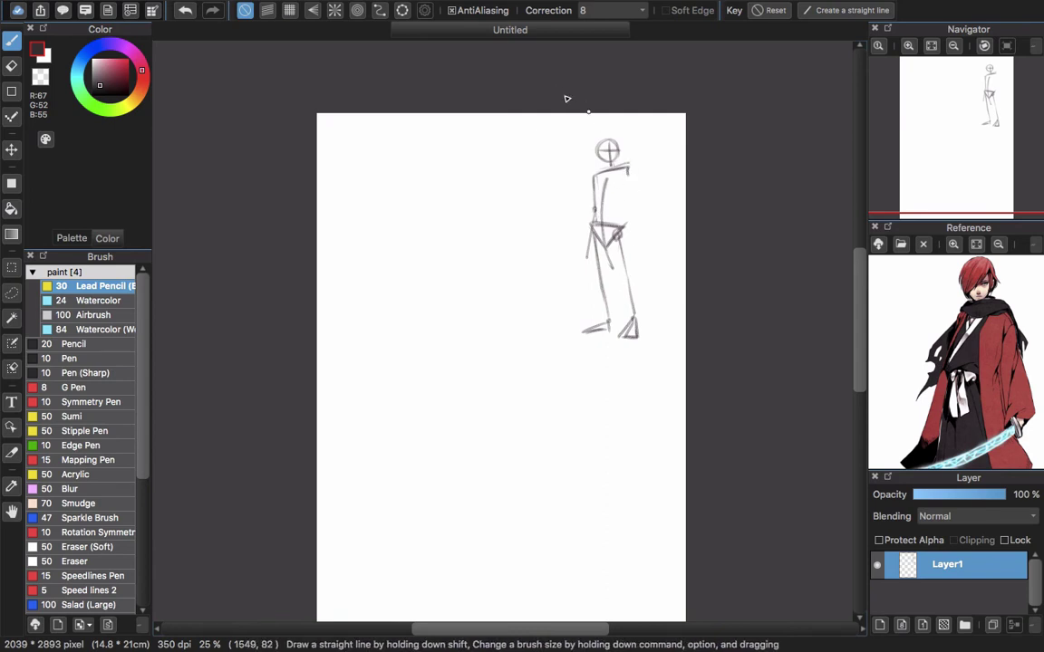
pyautogui.moveTo(988, 426); pyautogui.dragTo(1000, 379)
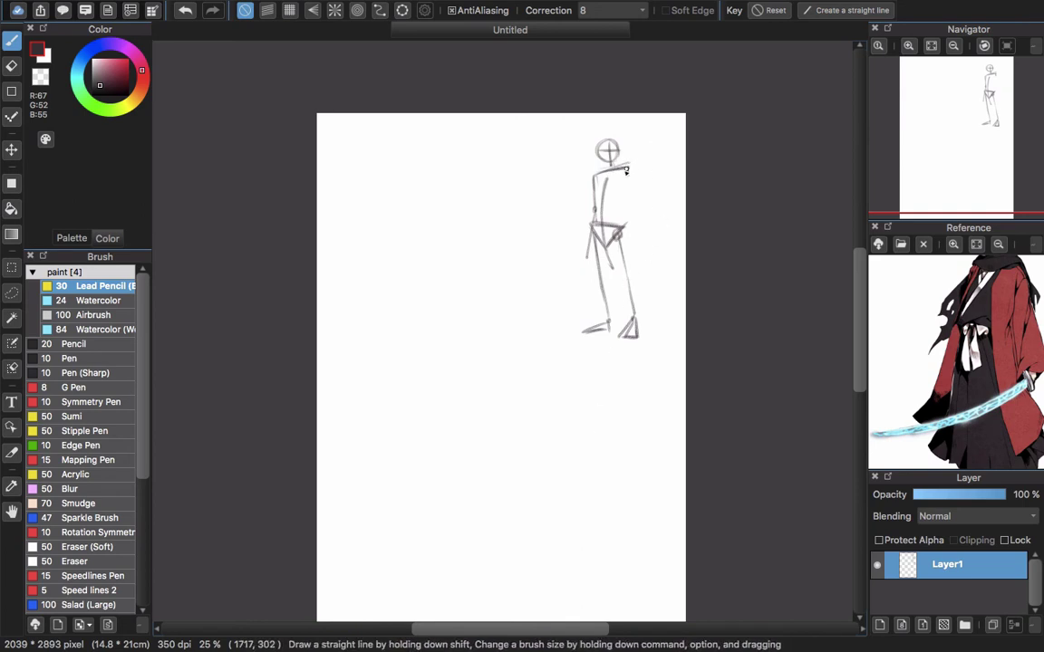
pyautogui.moveTo(628, 171); pyautogui.dragTo(638, 210)
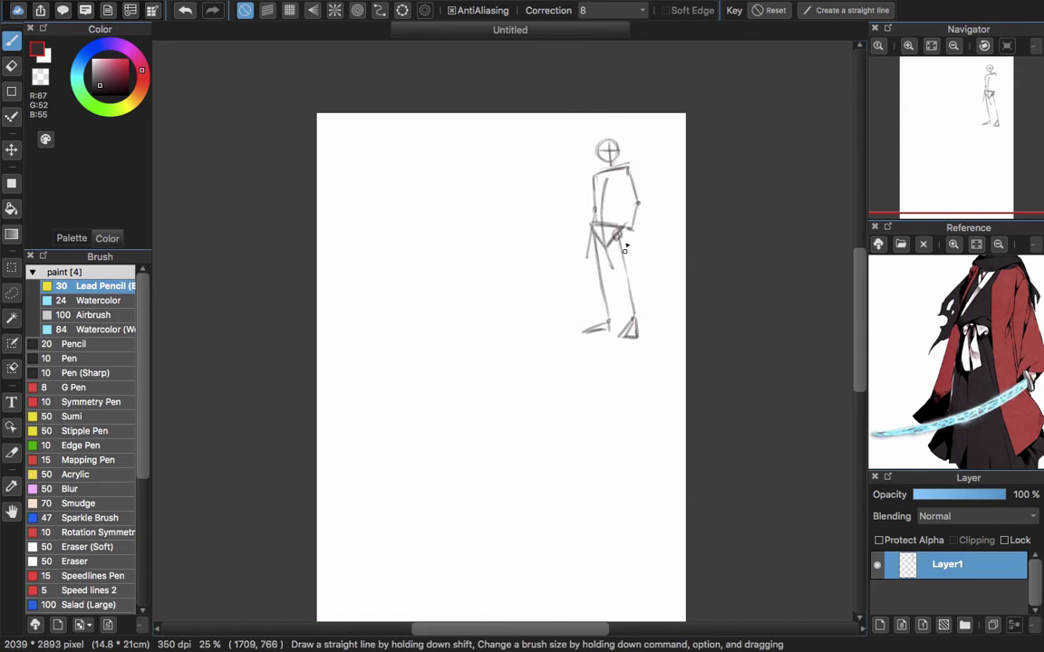
pyautogui.moveTo(632, 229); pyautogui.dragTo(626, 244)
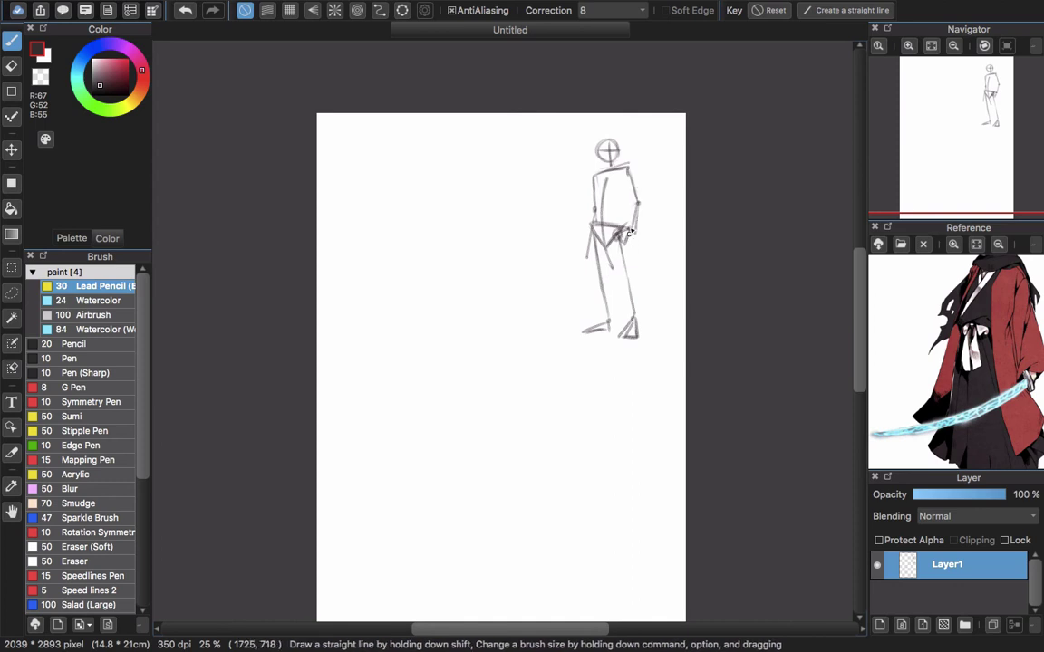
# Erase and redraw the right hand as a small circle, and add a long curved sword crossing the legs from it
pyautogui.press('e')
pyautogui.moveTo(631, 229)
pyautogui.mouseDown()
pyautogui.moveTo(634, 242)
pyautogui.moveTo(637, 218)
pyautogui.moveTo(637, 233)
pyautogui.mouseUp()
pyautogui.press('b')
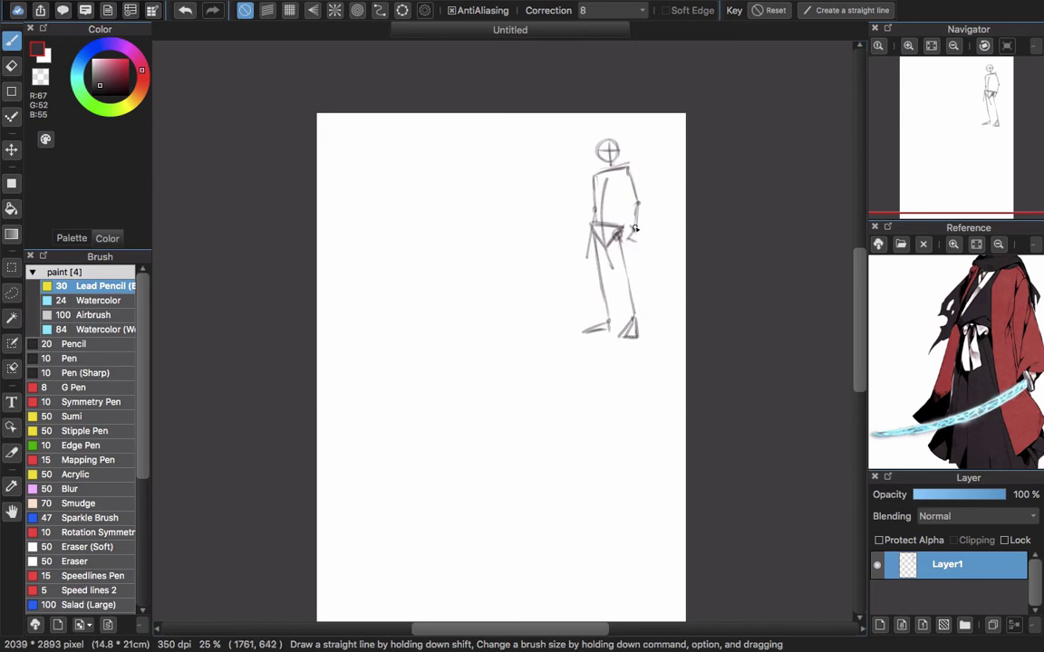
pyautogui.moveTo(625, 233); pyautogui.dragTo(628, 235)
pyautogui.moveTo(546, 279)
pyautogui.mouseDown()
pyautogui.moveTo(631, 247)
pyautogui.moveTo(617, 258)
pyautogui.moveTo(630, 239)
pyautogui.moveTo(609, 261)
pyautogui.moveTo(552, 277)
pyautogui.mouseUp()
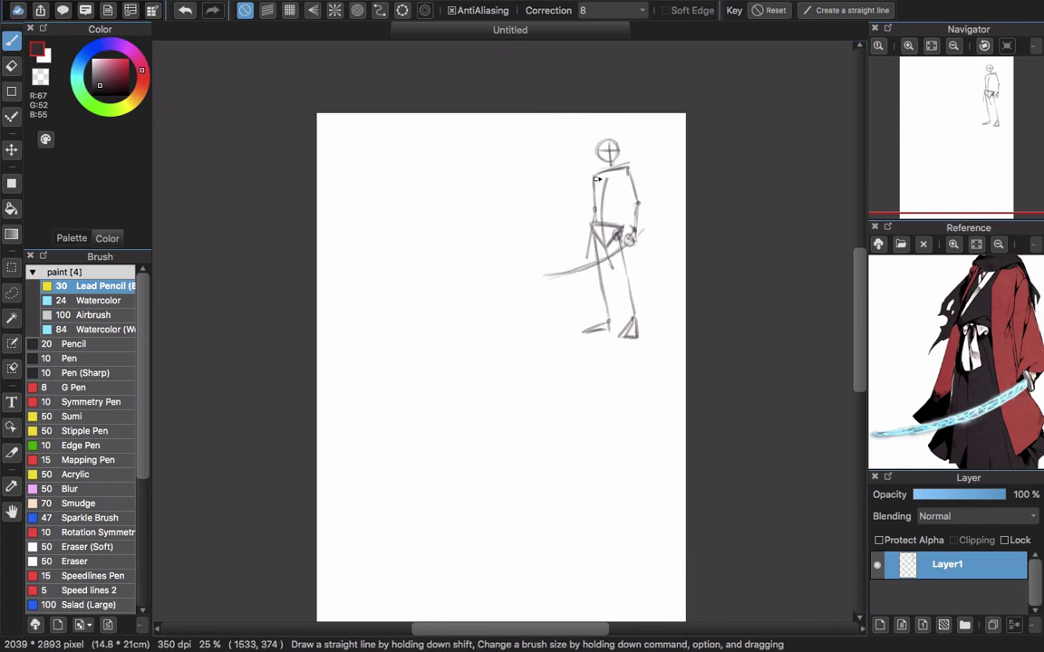
# Add angled chest lines inside the torso and a long bowed arc along the figure's right side from head to feet
pyautogui.moveTo(604, 194)
pyautogui.mouseDown()
pyautogui.moveTo(630, 171)
pyautogui.moveTo(620, 205)
pyautogui.mouseUp()
pyautogui.moveTo(625, 372)
pyautogui.mouseDown()
pyautogui.moveTo(611, 366)
pyautogui.moveTo(605, 403)
pyautogui.mouseUp()
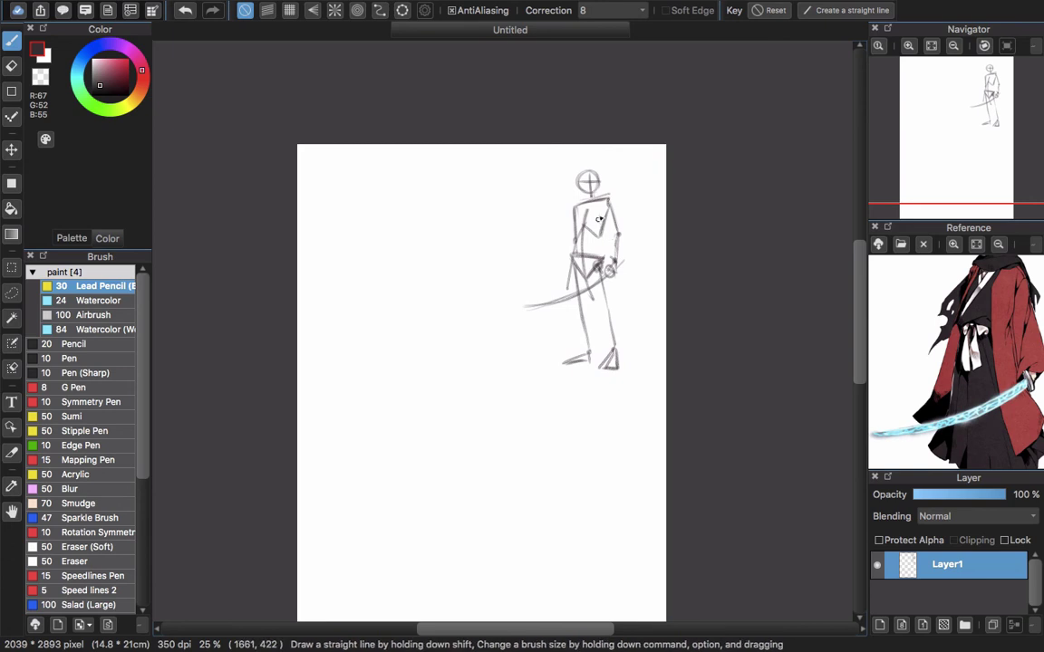
pyautogui.scroll(-3, 598, 219)
pyautogui.scroll(4, 611, 209)
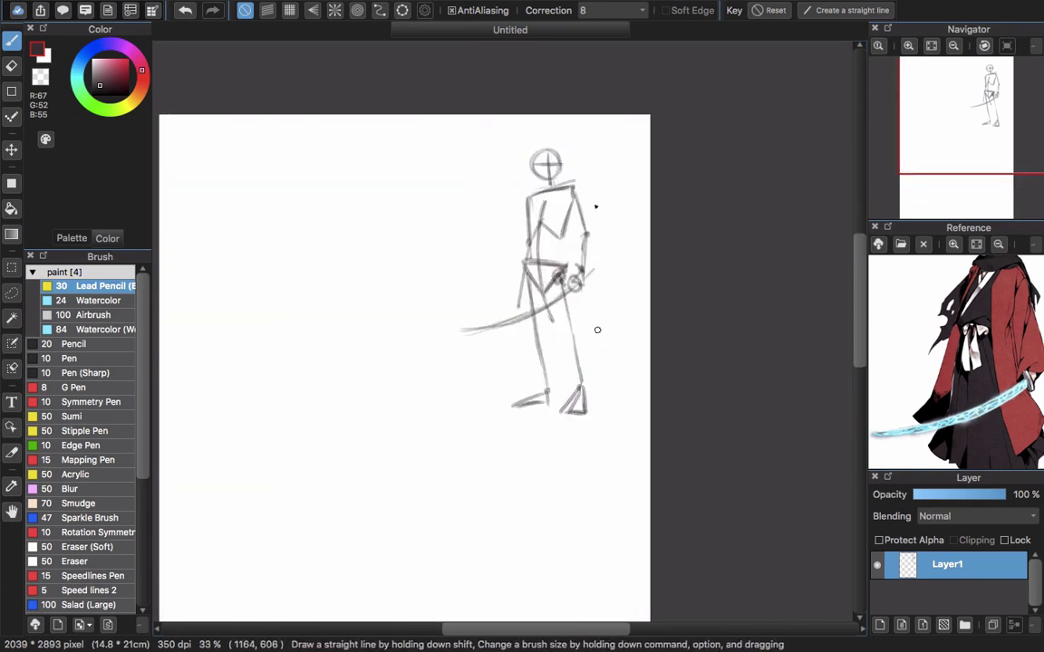
pyautogui.moveTo(625, 141); pyautogui.dragTo(610, 457)
# Enlarge the whole sketch with a transform and center the figure so that it fills the page
pyautogui.scroll(-4, 596, 245)
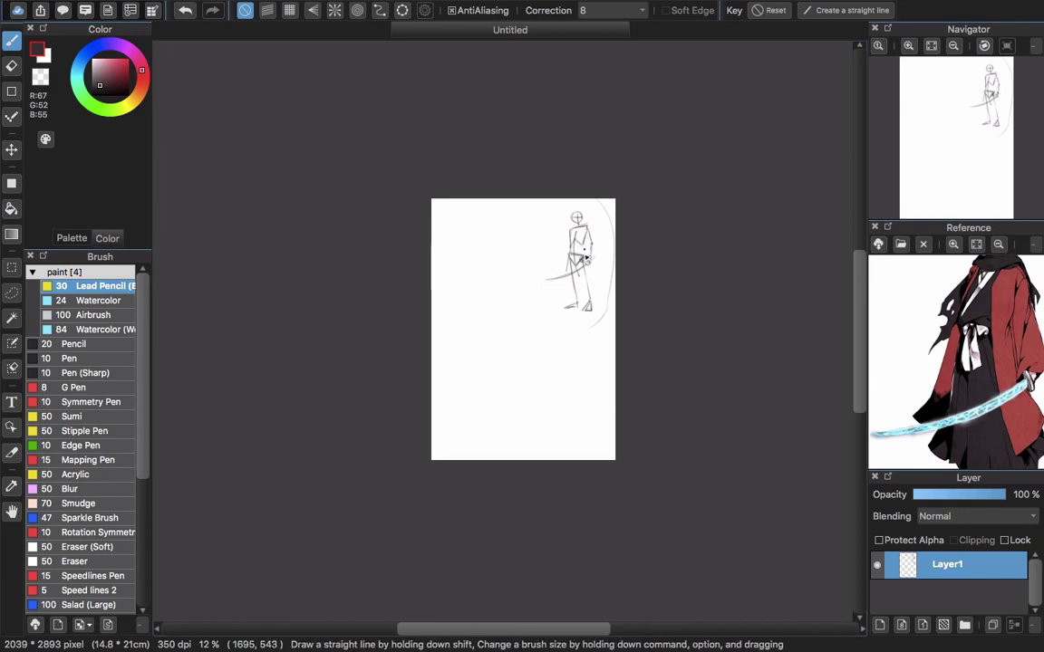
pyautogui.press('super+t')
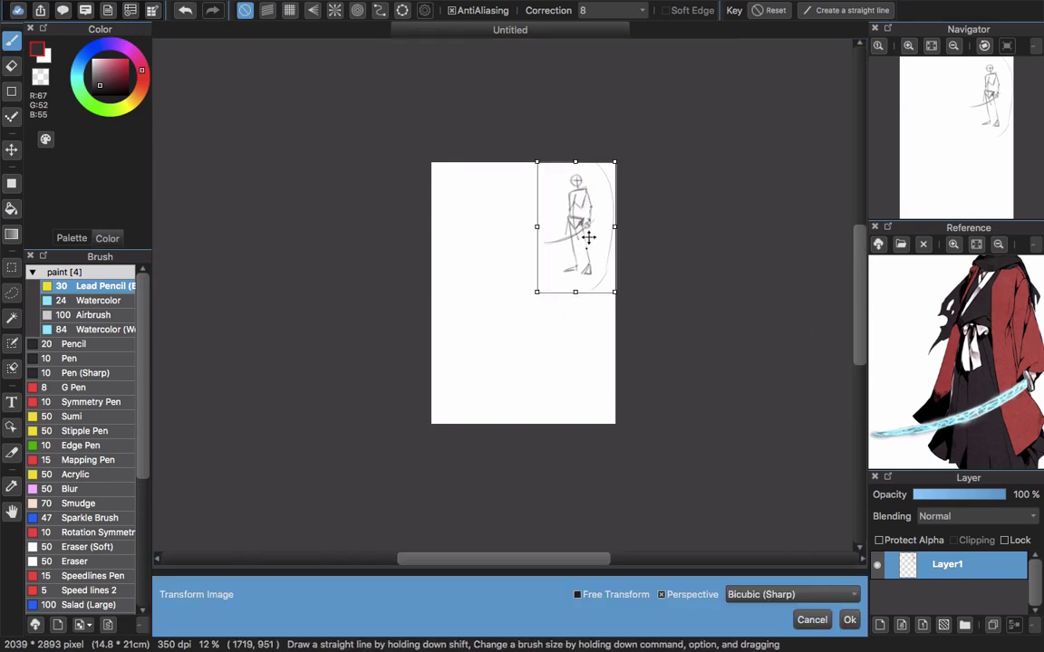
pyautogui.moveTo(538, 292); pyautogui.dragTo(482, 350)
pyautogui.moveTo(574, 234)
pyautogui.mouseDown()
pyautogui.moveTo(514, 304)
pyautogui.moveTo(562, 352)
pyautogui.moveTo(552, 333)
pyautogui.mouseUp()
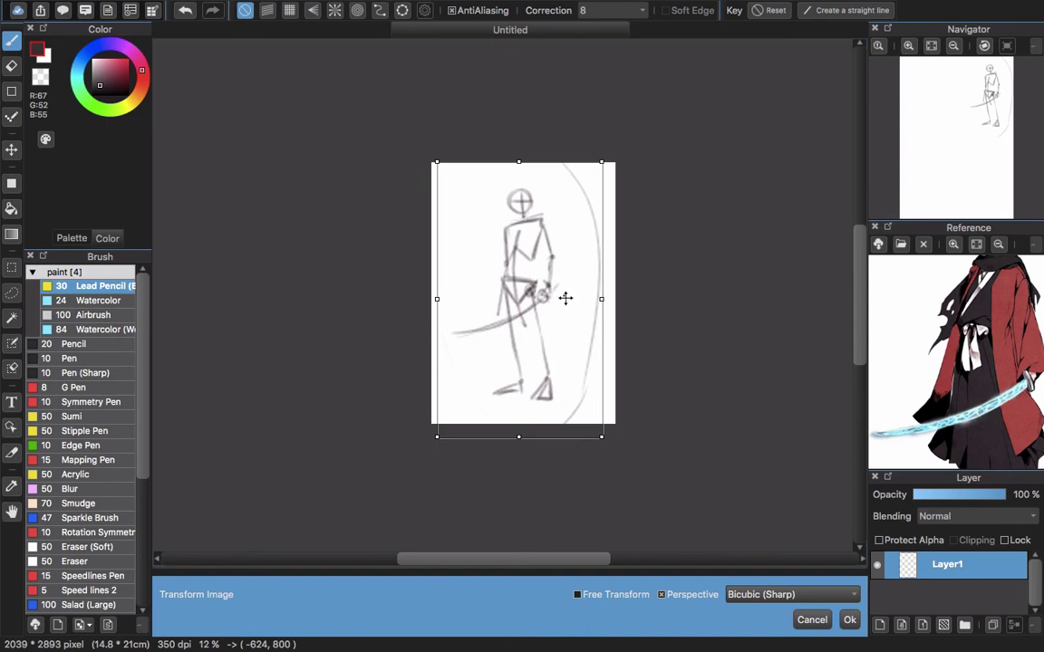
pyautogui.press('Return')
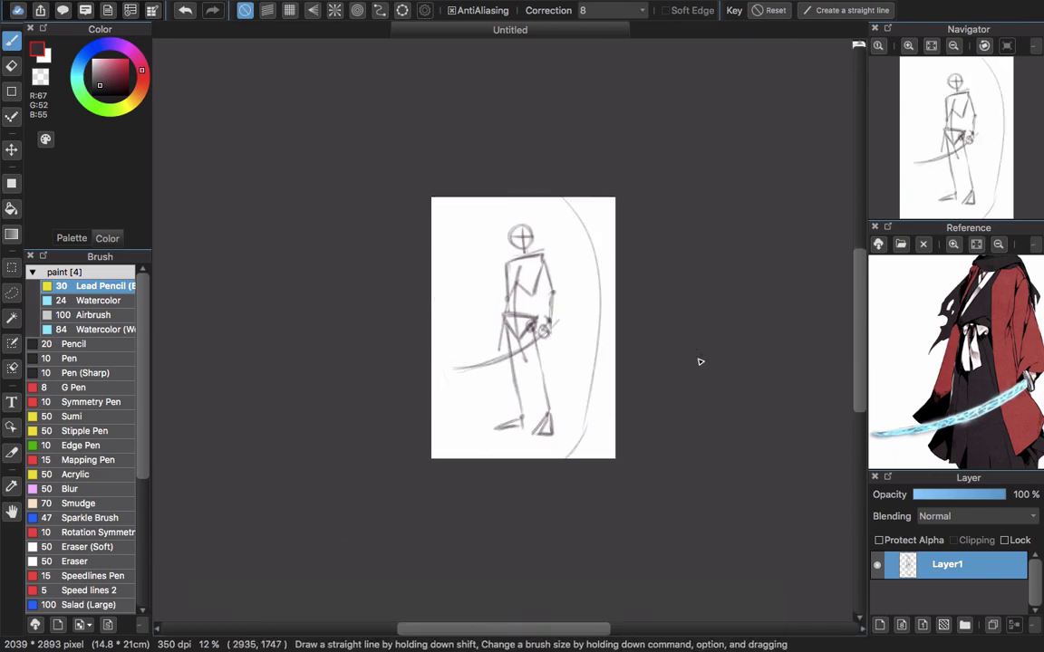
# Lower the opacity of Layer1 to 14% and add a new layer above it
pyautogui.click(927, 497)
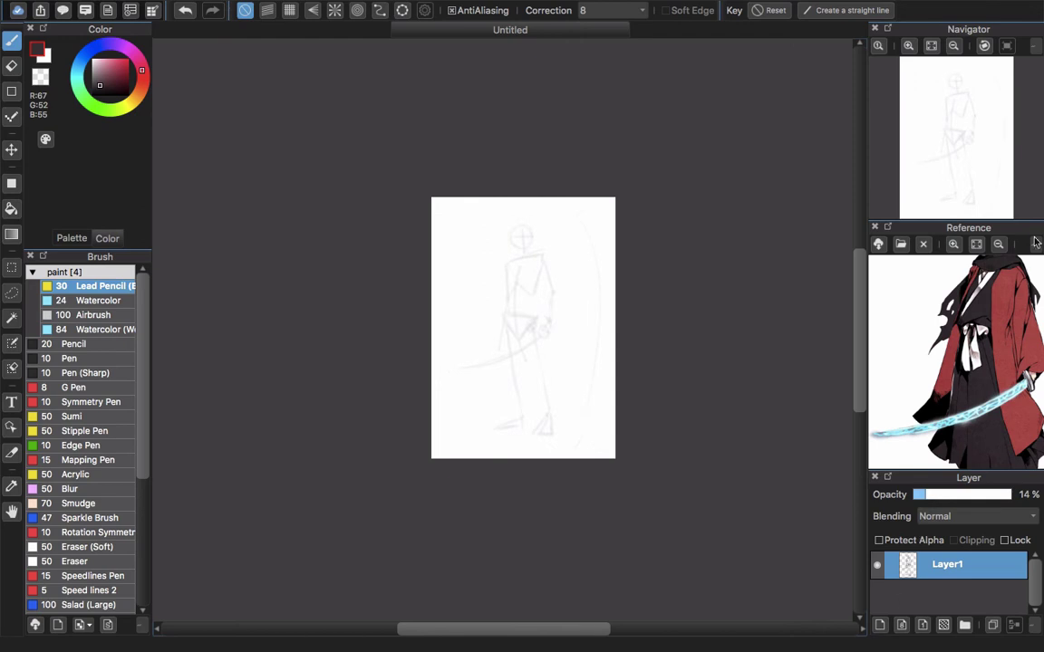
pyautogui.click(880, 625)
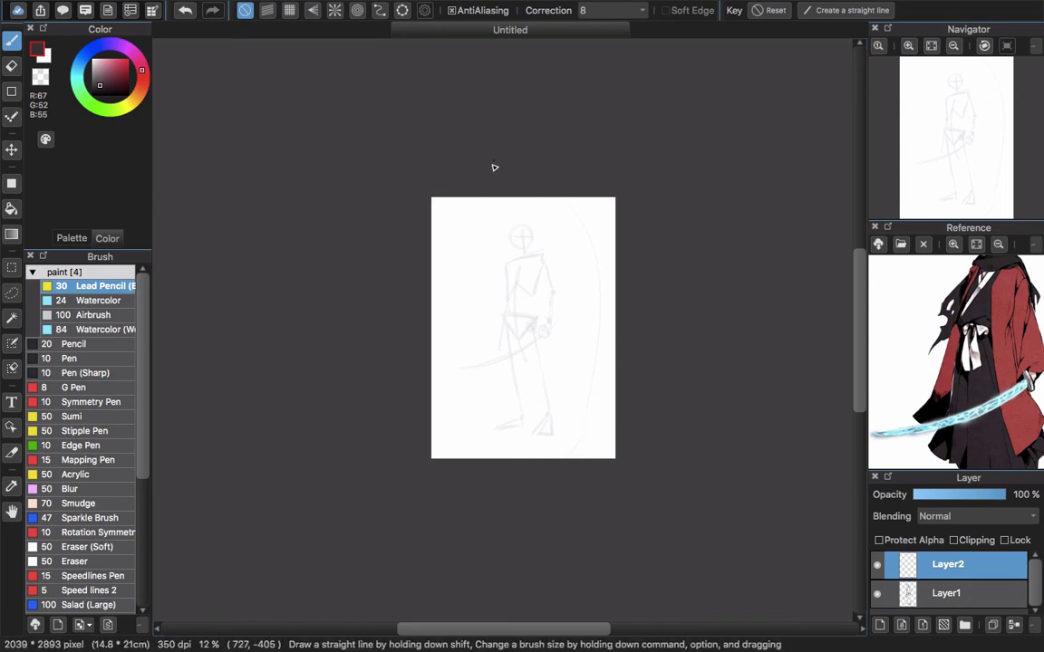
pyautogui.scroll(5, 523, 228)
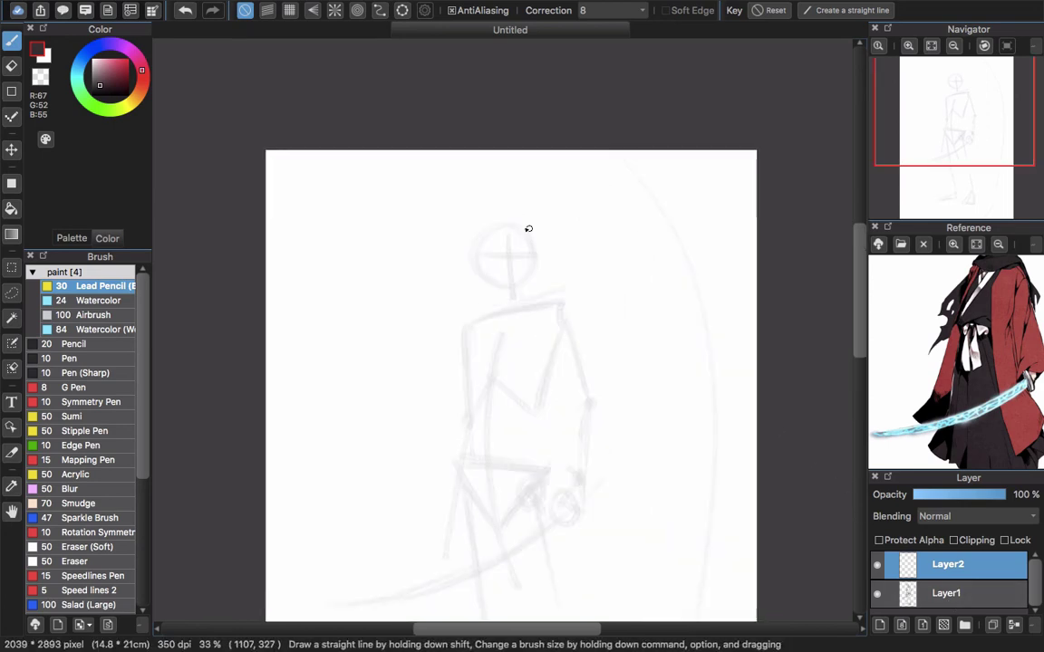
pyautogui.moveTo(498, 223)
pyautogui.mouseDown()
pyautogui.moveTo(535, 243)
pyautogui.moveTo(524, 226)
pyautogui.moveTo(485, 263)
pyautogui.moveTo(509, 222)
pyautogui.moveTo(480, 252)
pyautogui.moveTo(531, 238)
pyautogui.moveTo(509, 221)
pyautogui.moveTo(536, 236)
pyautogui.moveTo(517, 212)
pyautogui.moveTo(523, 244)
pyautogui.moveTo(516, 212)
pyautogui.moveTo(535, 234)
pyautogui.moveTo(505, 259)
pyautogui.moveTo(521, 237)
pyautogui.moveTo(511, 233)
pyautogui.moveTo(520, 246)
pyautogui.moveTo(533, 235)
pyautogui.moveTo(509, 218)
pyautogui.moveTo(548, 240)
pyautogui.mouseUp()
pyautogui.press('e')
pyautogui.press('b')
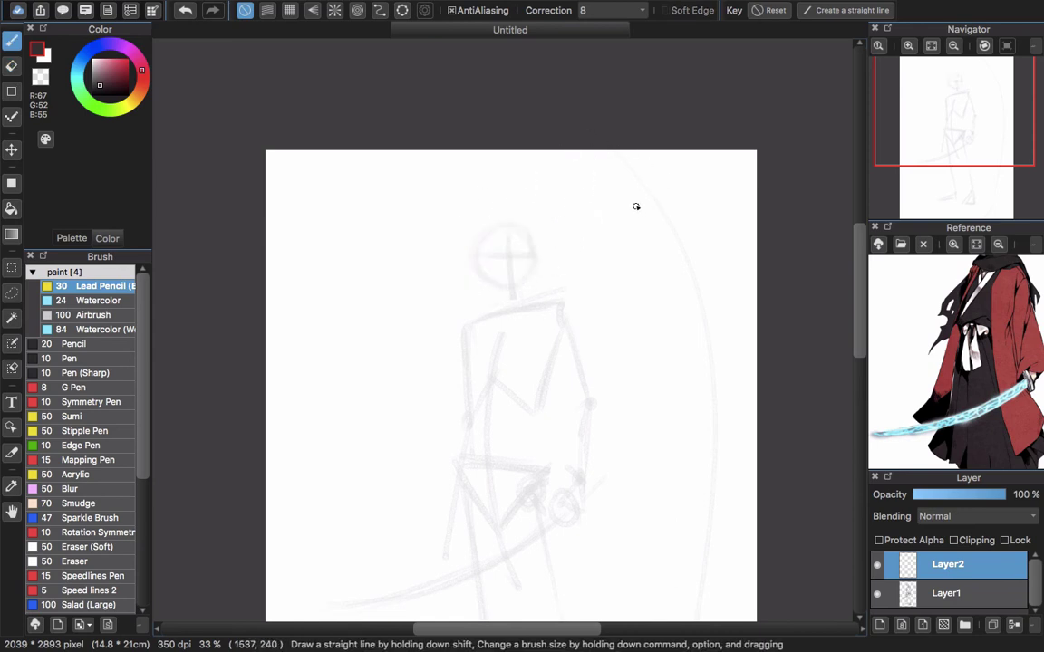
# Draw a circle, a rectangle and a triangle beside the figure as example shapes, and clear them from Layer2
pyautogui.moveTo(643, 235)
pyautogui.mouseDown()
pyautogui.moveTo(628, 180)
pyautogui.moveTo(695, 194)
pyautogui.moveTo(639, 227)
pyautogui.mouseUp()
pyautogui.moveTo(632, 295)
pyautogui.mouseDown()
pyautogui.moveTo(686, 285)
pyautogui.moveTo(686, 358)
pyautogui.mouseUp()
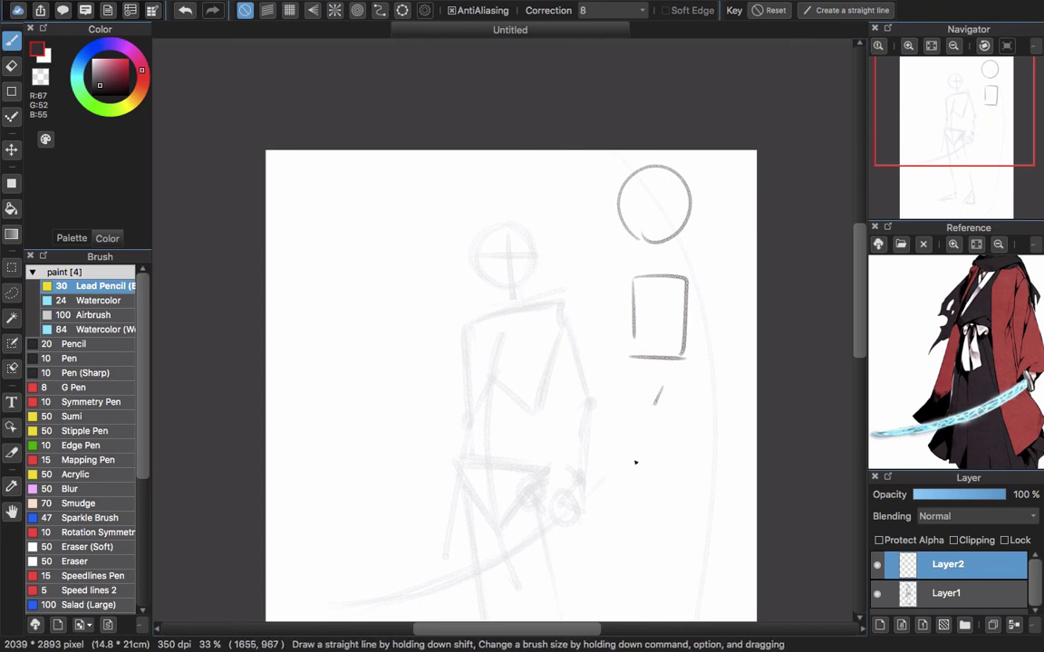
pyautogui.moveTo(655, 405); pyautogui.dragTo(634, 462)
pyautogui.moveTo(634, 459); pyautogui.dragTo(691, 455)
pyautogui.moveTo(665, 389); pyautogui.dragTo(695, 463)
pyautogui.moveTo(645, 282); pyautogui.dragTo(612, 275)
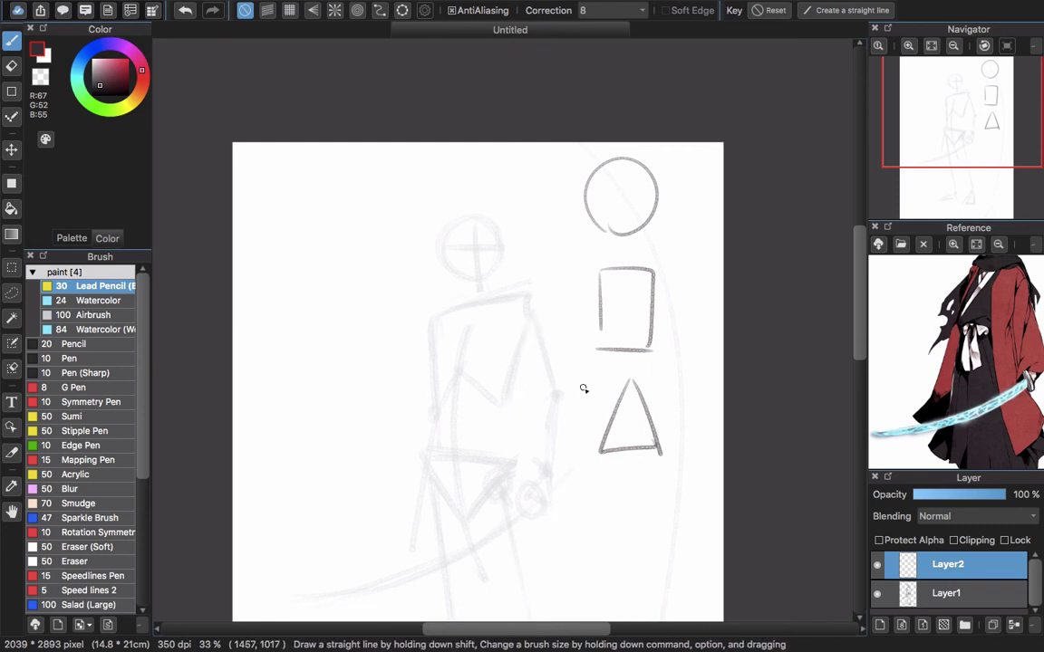
pyautogui.press('Delete')
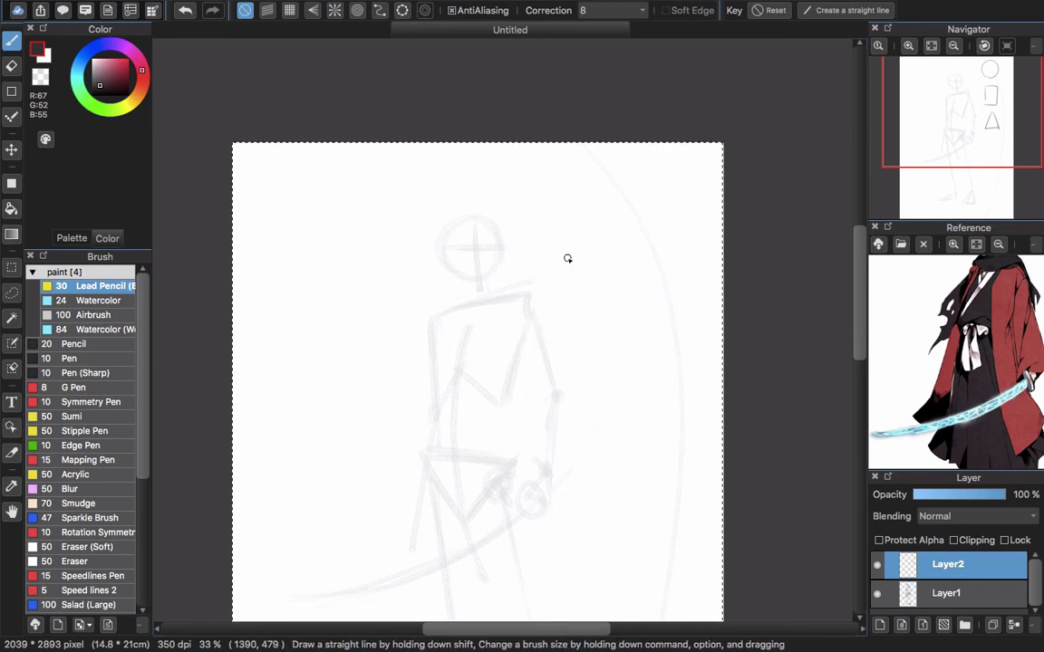
# Draw the head on Layer2 as a circle with a vertical centre line and a horizontal eye line
pyautogui.moveTo(474, 364); pyautogui.dragTo(521, 399)
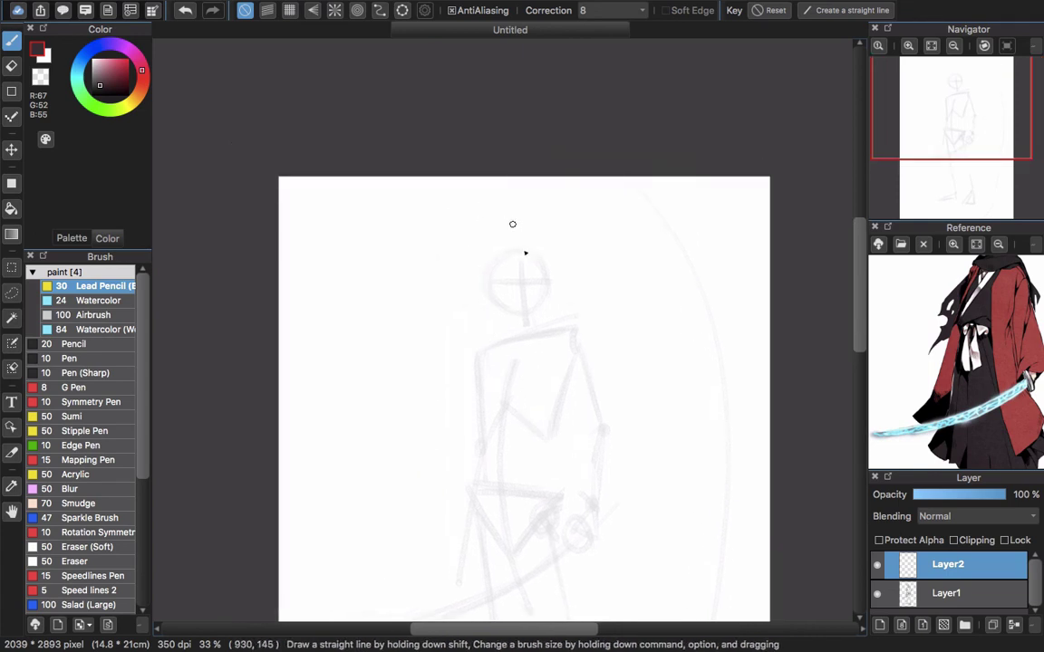
pyautogui.moveTo(529, 241)
pyautogui.mouseDown()
pyautogui.moveTo(505, 279)
pyautogui.moveTo(507, 245)
pyautogui.moveTo(513, 290)
pyautogui.moveTo(502, 255)
pyautogui.moveTo(507, 296)
pyautogui.moveTo(527, 279)
pyautogui.moveTo(496, 275)
pyautogui.moveTo(536, 272)
pyautogui.moveTo(518, 242)
pyautogui.moveTo(543, 254)
pyautogui.moveTo(525, 241)
pyautogui.moveTo(543, 283)
pyautogui.moveTo(533, 244)
pyautogui.moveTo(549, 266)
pyautogui.moveTo(527, 291)
pyautogui.moveTo(548, 280)
pyautogui.moveTo(504, 300)
pyautogui.mouseUp()
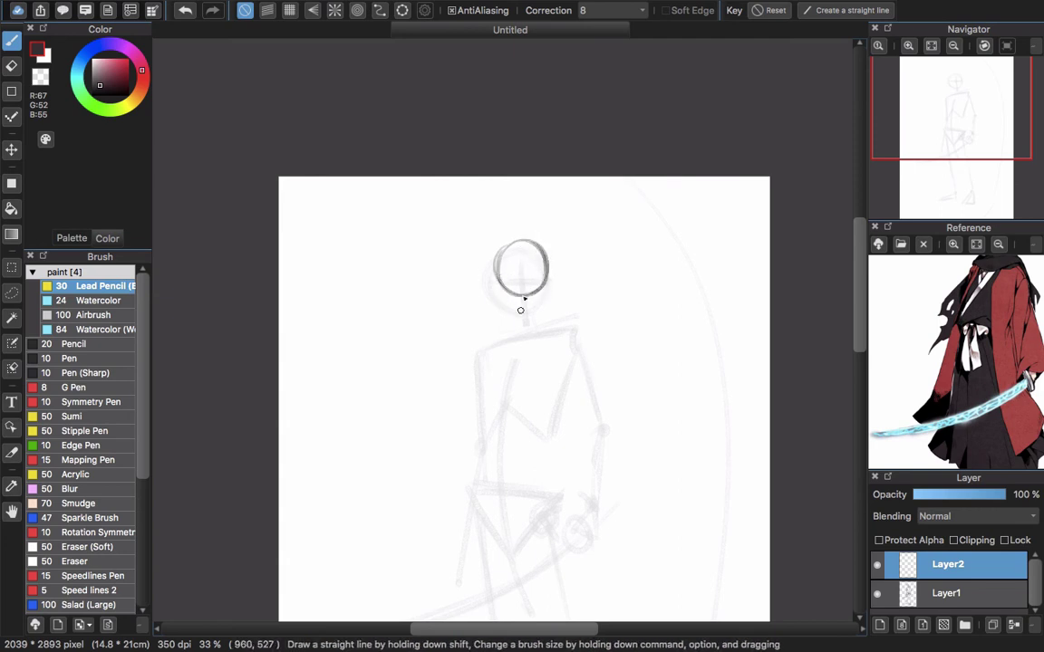
pyautogui.moveTo(523, 243); pyautogui.dragTo(526, 322)
pyautogui.moveTo(480, 280); pyautogui.dragTo(563, 278)
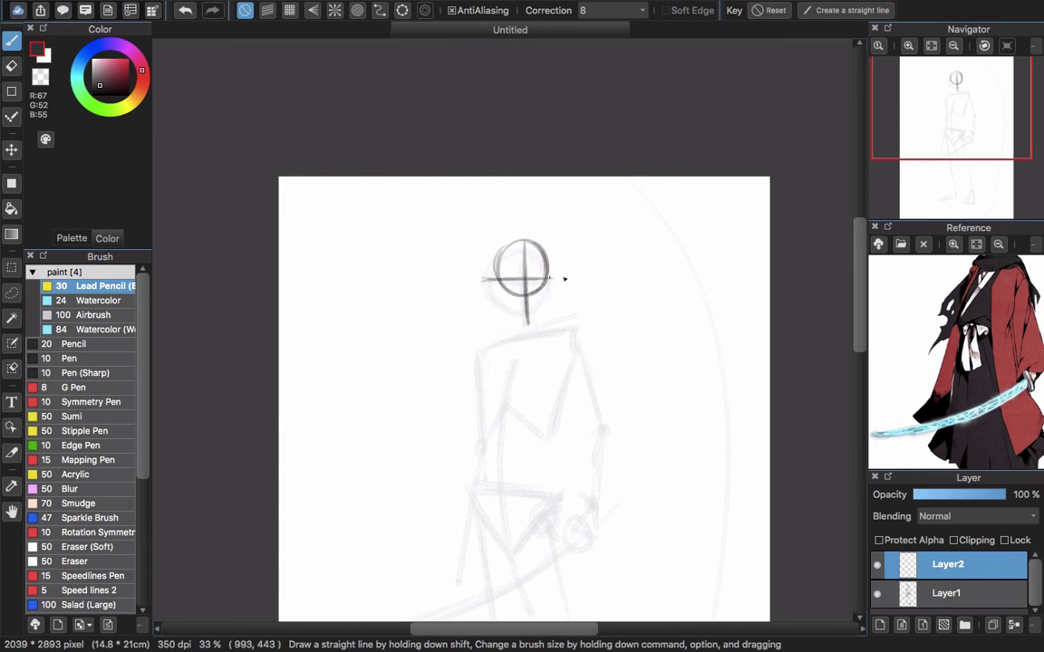
# Add a pointed jaw below the head circle and a short neck beneath it
pyautogui.moveTo(496, 282); pyautogui.dragTo(527, 324)
pyautogui.moveTo(549, 280); pyautogui.dragTo(531, 324)
pyautogui.moveTo(499, 282); pyautogui.dragTo(530, 326)
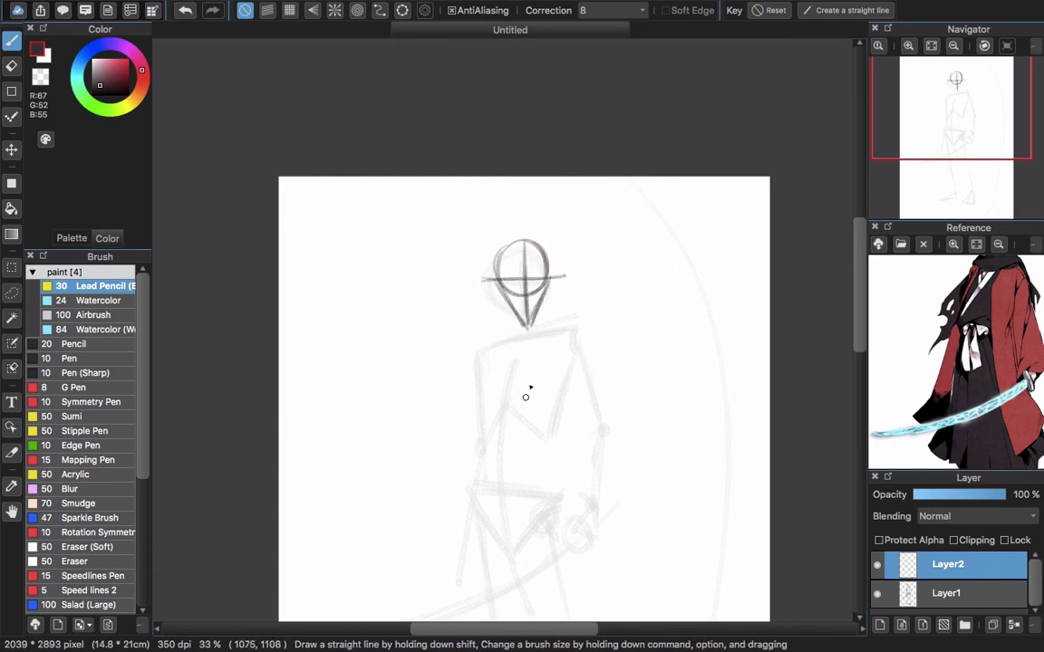
pyautogui.moveTo(526, 396); pyautogui.dragTo(544, 380)
pyautogui.moveTo(528, 290)
pyautogui.mouseDown()
pyautogui.moveTo(536, 320)
pyautogui.moveTo(558, 315)
pyautogui.mouseUp()
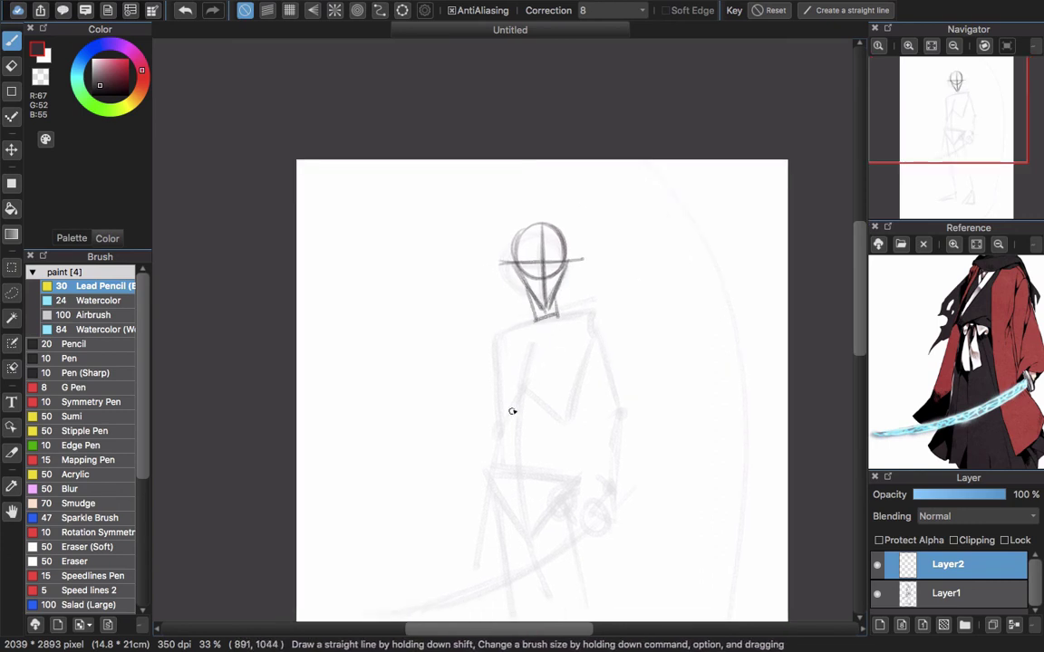
# Draw the slanted shoulder line with collar lines, angular shoulder caps and both upper sides of the torso
pyautogui.moveTo(512, 410); pyautogui.dragTo(499, 415)
pyautogui.moveTo(501, 327); pyautogui.dragTo(563, 315)
pyautogui.moveTo(501, 328)
pyautogui.mouseDown()
pyautogui.moveTo(524, 345)
pyautogui.moveTo(564, 315)
pyautogui.mouseUp()
pyautogui.moveTo(494, 354)
pyautogui.mouseDown()
pyautogui.moveTo(538, 304)
pyautogui.moveTo(520, 311)
pyautogui.moveTo(588, 295)
pyautogui.moveTo(498, 313)
pyautogui.moveTo(496, 343)
pyautogui.mouseUp()
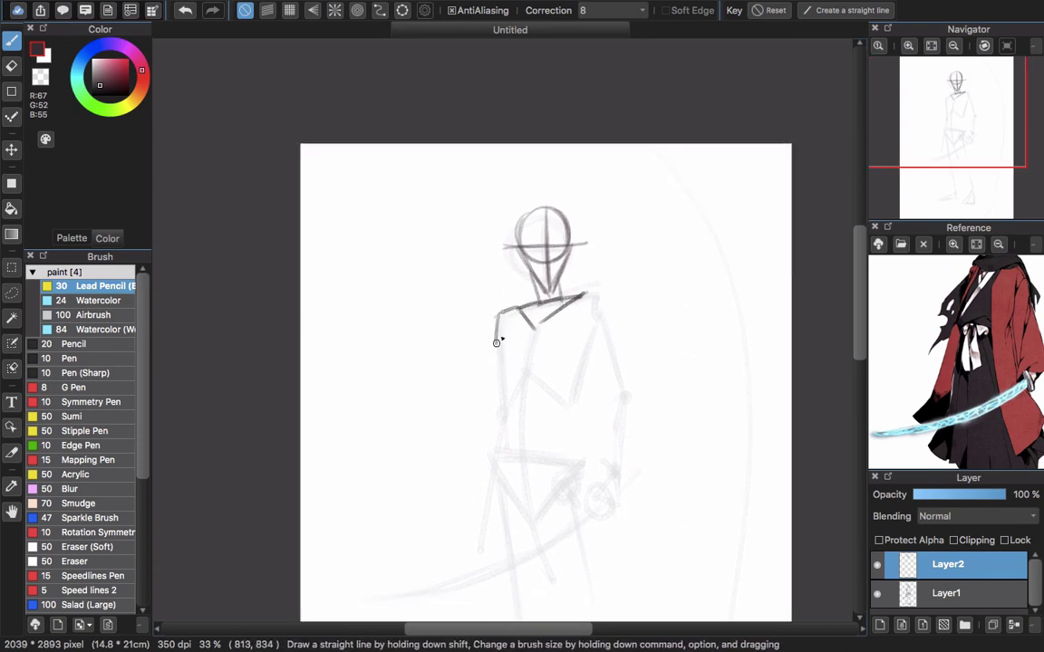
pyautogui.moveTo(583, 294); pyautogui.dragTo(619, 337)
pyautogui.moveTo(605, 456); pyautogui.dragTo(654, 372)
pyautogui.moveTo(547, 257); pyautogui.dragTo(554, 323)
pyautogui.moveTo(656, 240); pyautogui.dragTo(636, 313)
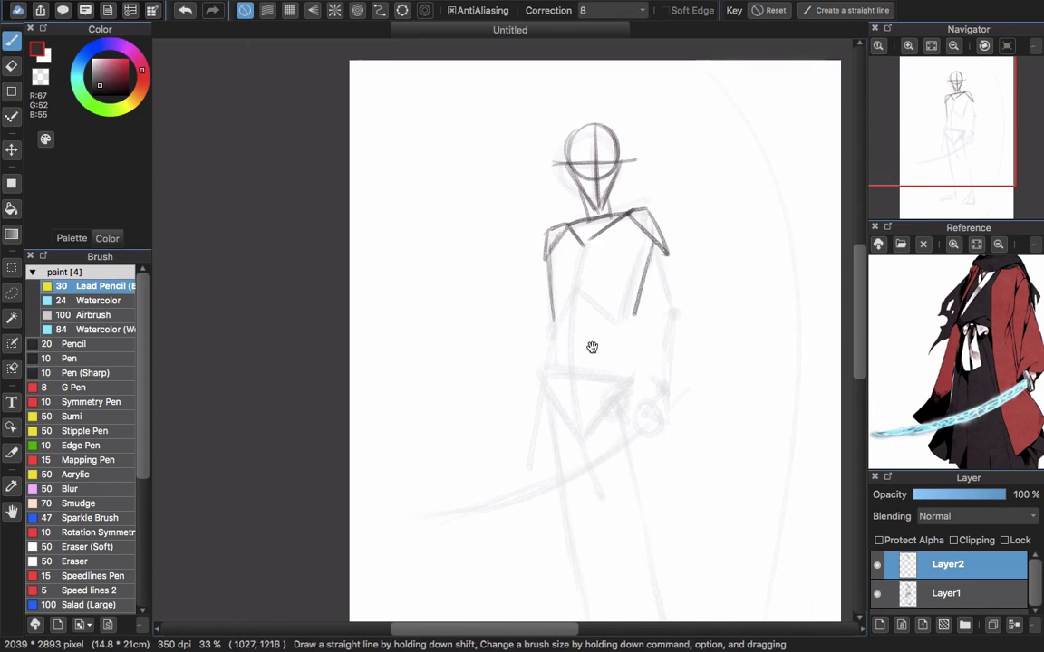
# Draw a long curved centre line from the collar through the torso to between the thighs
pyautogui.scroll(-2, 591, 347)
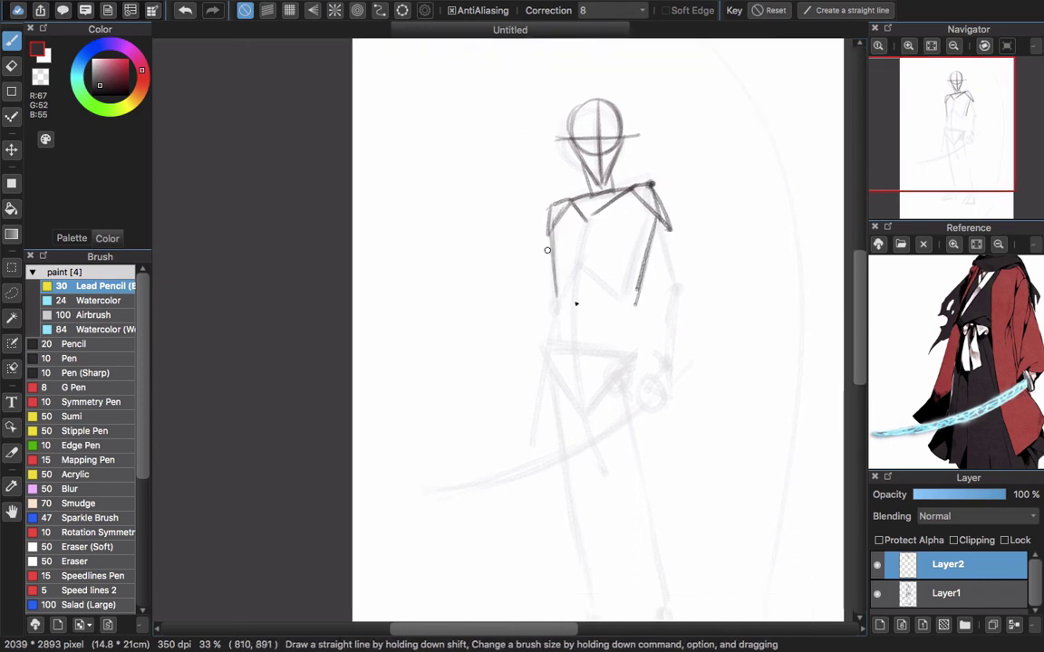
pyautogui.scroll(2, 572, 240)
pyautogui.hscroll(1, 572, 240)
pyautogui.moveTo(574, 244)
pyautogui.mouseDown()
pyautogui.moveTo(564, 387)
pyautogui.moveTo(591, 532)
pyautogui.mouseUp()
pyautogui.press('super+z')
pyautogui.scroll(1, 521, 337)
pyautogui.hscroll(2, 521, 337)
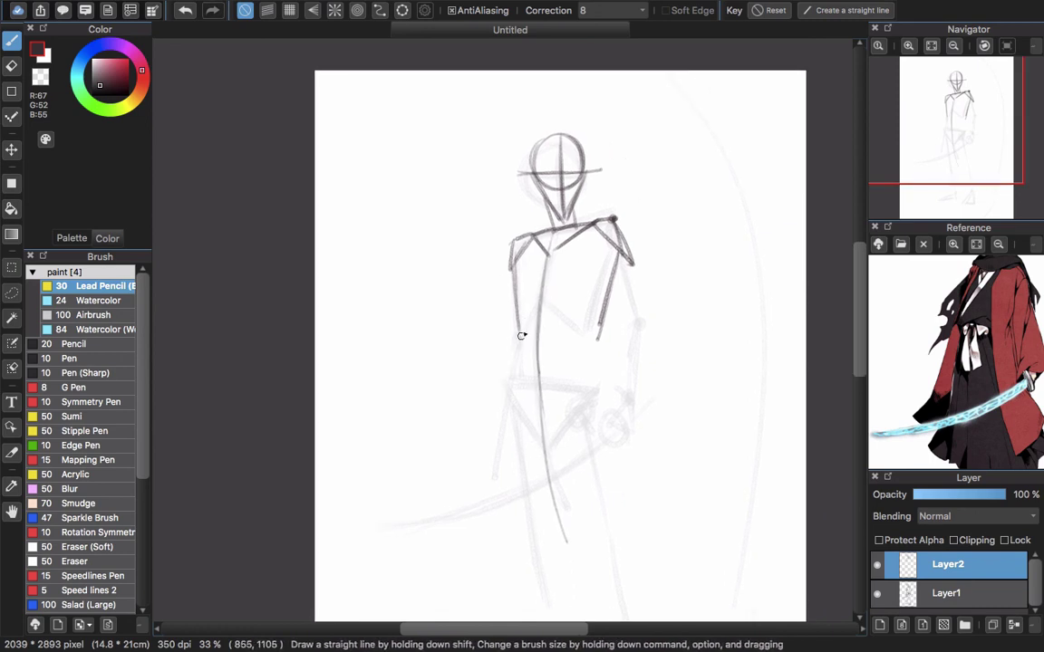
# Draw chest lines from both sides of the torso that meet at the centre line
pyautogui.moveTo(520, 337); pyautogui.dragTo(539, 306)
pyautogui.moveTo(515, 260); pyautogui.dragTo(539, 306)
pyautogui.moveTo(542, 301)
pyautogui.mouseDown()
pyautogui.moveTo(574, 256)
pyautogui.moveTo(598, 258)
pyautogui.moveTo(581, 296)
pyautogui.moveTo(618, 246)
pyautogui.moveTo(545, 301)
pyautogui.mouseUp()
pyautogui.press('super+z')
pyautogui.moveTo(545, 302); pyautogui.dragTo(600, 346)
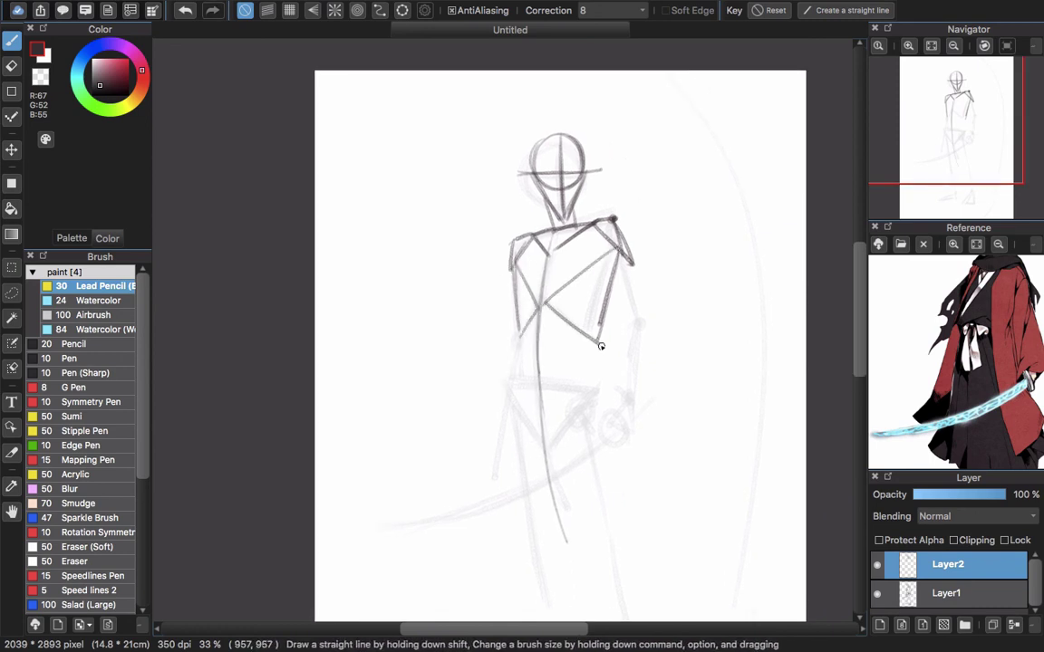
# Draw the pelvis as a downward-pointing triangle and connect it to the chest with waist lines
pyautogui.scroll(-3, 601, 346)
pyautogui.moveTo(515, 348); pyautogui.dragTo(603, 362)
pyautogui.moveTo(512, 353)
pyautogui.mouseDown()
pyautogui.moveTo(555, 421)
pyautogui.moveTo(604, 360)
pyautogui.mouseUp()
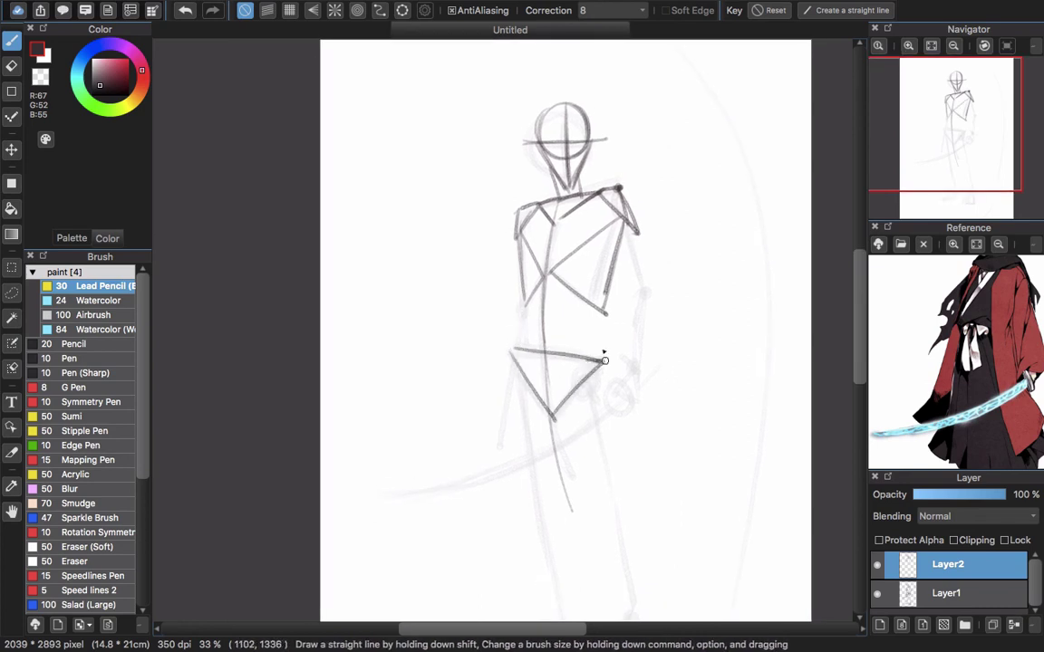
pyautogui.moveTo(605, 313); pyautogui.dragTo(605, 363)
pyautogui.moveTo(526, 304)
pyautogui.mouseDown()
pyautogui.moveTo(514, 355)
pyautogui.moveTo(554, 347)
pyautogui.mouseUp()
# Draw the outer thigh line of the figure's left-hand leg and both thigh lines of the right-hand leg
pyautogui.hscroll(5, 515, 390)
pyautogui.scroll(-3, 515, 389)
pyautogui.scroll(-3, 488, 349)
pyautogui.hscroll(1, 488, 350)
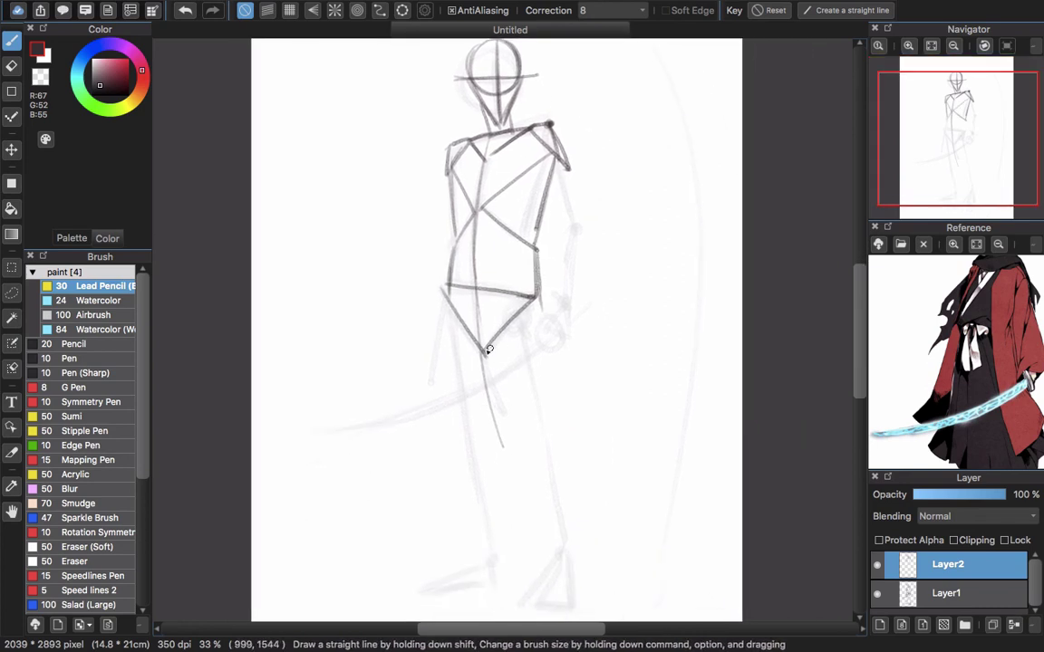
pyautogui.moveTo(483, 352); pyautogui.dragTo(486, 352)
pyautogui.hscroll(-3, 487, 351)
pyautogui.scroll(-2, 487, 351)
pyautogui.moveTo(471, 274); pyautogui.dragTo(498, 423)
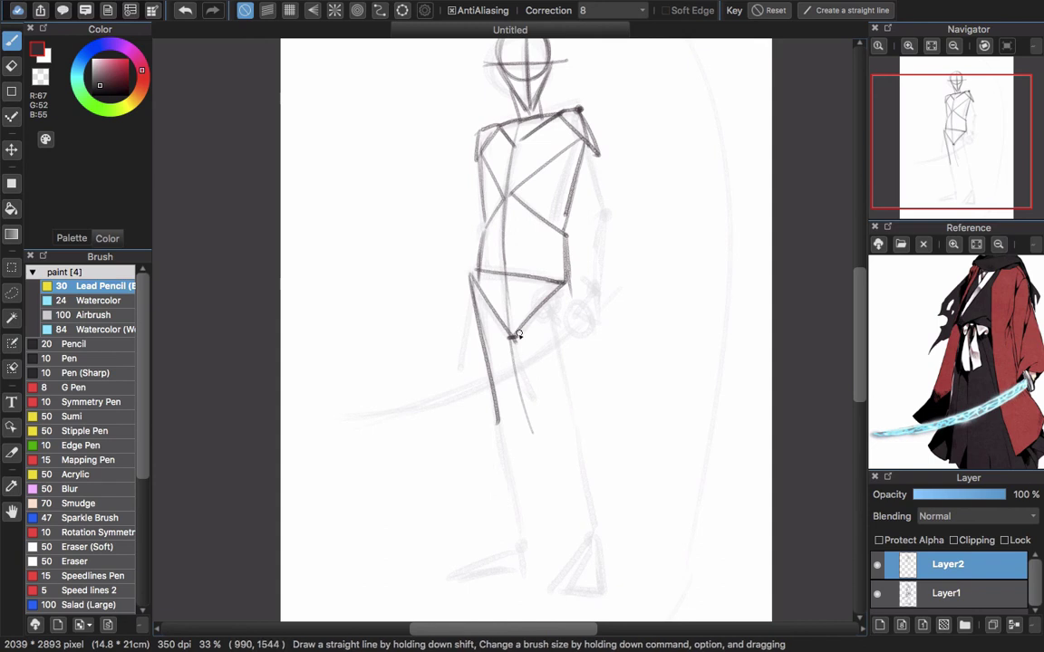
pyautogui.press('super+z')
pyautogui.moveTo(519, 335)
pyautogui.mouseDown()
pyautogui.moveTo(544, 373)
pyautogui.moveTo(552, 419)
pyautogui.mouseUp()
pyautogui.moveTo(567, 279)
pyautogui.mouseDown()
pyautogui.moveTo(590, 435)
pyautogui.moveTo(560, 435)
pyautogui.moveTo(570, 454)
pyautogui.moveTo(558, 432)
pyautogui.mouseUp()
# Complete the right-hand leg with a knee circle, two shin lines, an ankle circle and a triangular foot
pyautogui.moveTo(555, 423); pyautogui.dragTo(595, 420)
pyautogui.moveTo(560, 455)
pyautogui.mouseDown()
pyautogui.moveTo(572, 549)
pyautogui.moveTo(609, 555)
pyautogui.mouseUp()
pyautogui.moveTo(592, 439); pyautogui.dragTo(611, 565)
pyautogui.scroll(-3, 610, 564)
pyautogui.moveTo(594, 458)
pyautogui.mouseDown()
pyautogui.moveTo(602, 477)
pyautogui.moveTo(591, 456)
pyautogui.mouseUp()
pyautogui.moveTo(574, 476)
pyautogui.mouseDown()
pyautogui.moveTo(540, 526)
pyautogui.moveTo(600, 529)
pyautogui.mouseUp()
pyautogui.moveTo(589, 472); pyautogui.dragTo(599, 529)
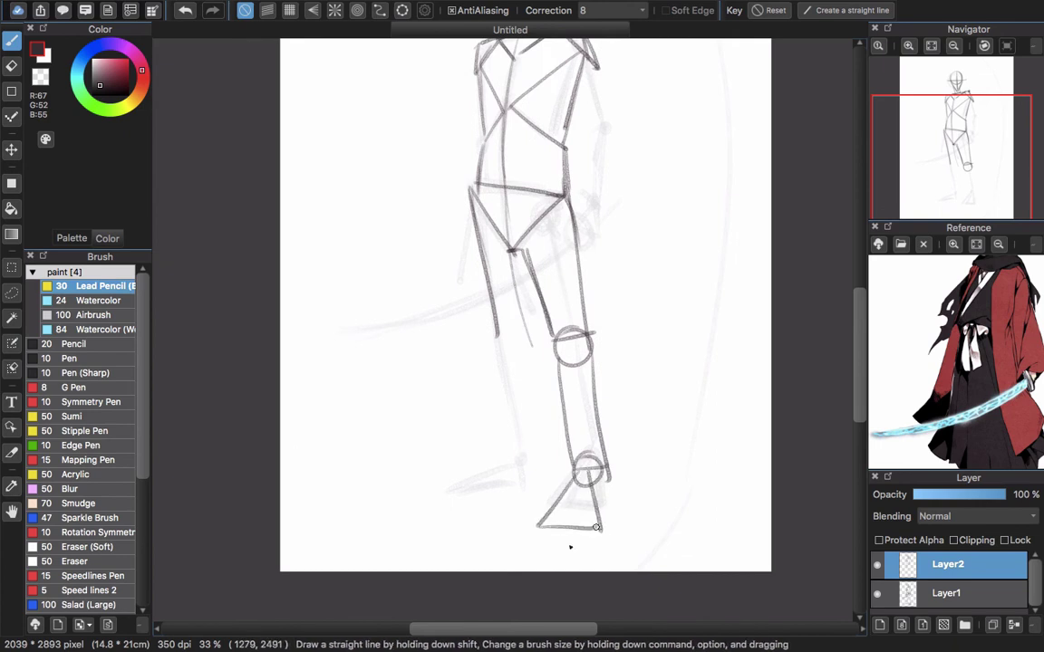
# Complete the left-hand leg with an inner thigh line, knee circle, shin lines, ankle circle and a pointed foot
pyautogui.scroll(2, 596, 527)
pyautogui.hscroll(-2, 595, 527)
pyautogui.moveTo(564, 369); pyautogui.dragTo(568, 367)
pyautogui.moveTo(578, 291)
pyautogui.mouseDown()
pyautogui.moveTo(589, 506)
pyautogui.moveTo(596, 495)
pyautogui.moveTo(513, 531)
pyautogui.moveTo(585, 522)
pyautogui.mouseUp()
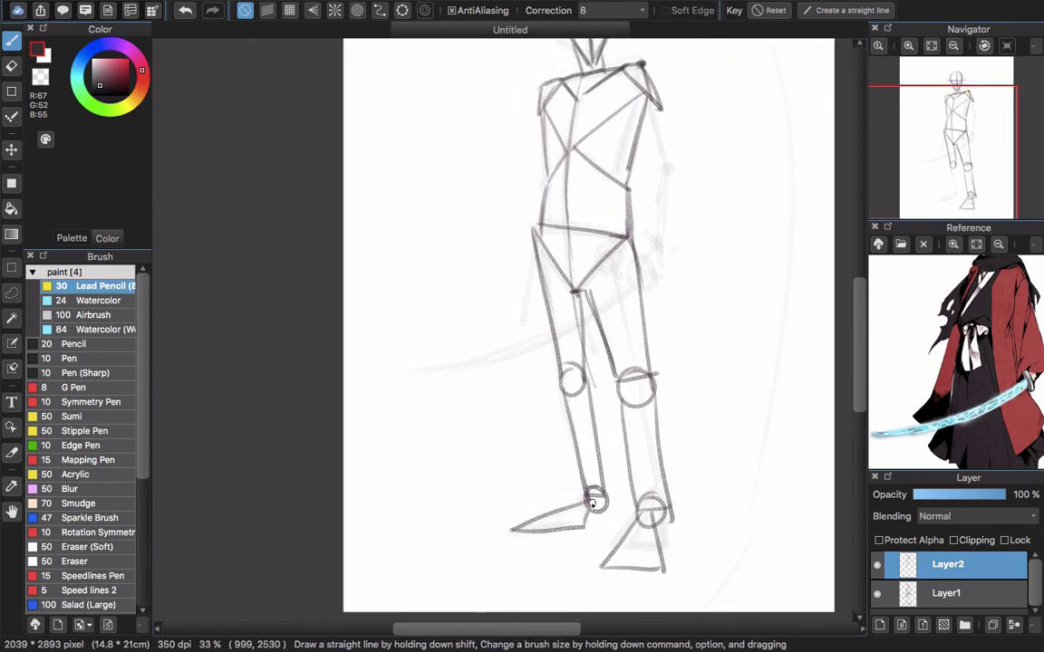
# Sketch the sword arm with an outer line, an elbow circle and a forearm line, and erase the area around the elbow
pyautogui.scroll(-1, 592, 504)
pyautogui.scroll(-3, 629, 350)
pyautogui.scroll(3, 652, 426)
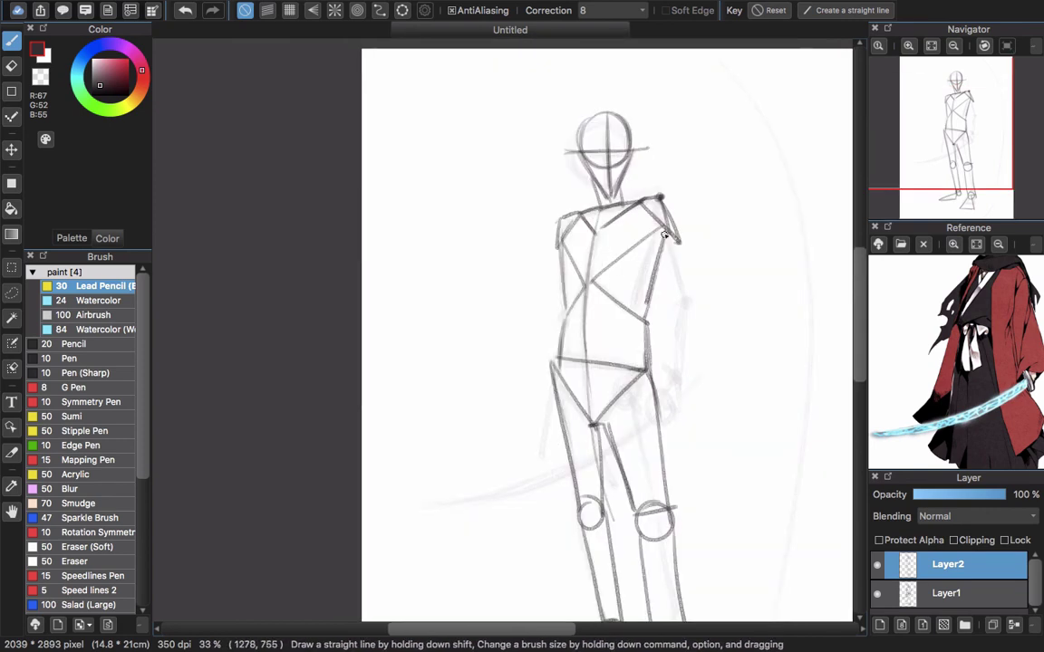
pyautogui.moveTo(665, 231); pyautogui.dragTo(694, 295)
pyautogui.moveTo(669, 206)
pyautogui.mouseDown()
pyautogui.moveTo(714, 300)
pyautogui.moveTo(694, 307)
pyautogui.moveTo(672, 376)
pyautogui.mouseUp()
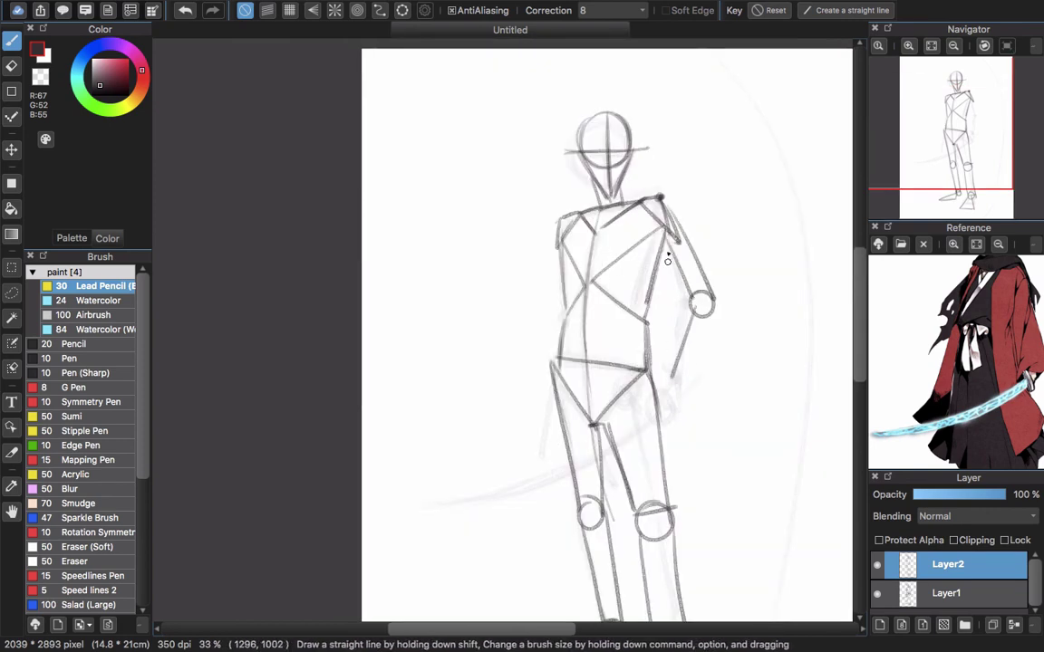
pyautogui.press('e')
pyautogui.moveTo(689, 261); pyautogui.dragTo(704, 313)
pyautogui.press('b')
# Redraw the sword arm's upper arm and smaller elbow circle, and add the forearm, wrist circle and hand lines
pyautogui.moveTo(666, 231); pyautogui.dragTo(681, 303)
pyautogui.press('super+z')
pyautogui.moveTo(666, 234); pyautogui.dragTo(682, 311)
pyautogui.moveTo(670, 211)
pyautogui.mouseDown()
pyautogui.moveTo(704, 316)
pyautogui.moveTo(697, 327)
pyautogui.mouseUp()
pyautogui.moveTo(703, 320)
pyautogui.mouseDown()
pyautogui.moveTo(686, 391)
pyautogui.moveTo(637, 403)
pyautogui.mouseUp()
pyautogui.moveTo(642, 400); pyautogui.dragTo(684, 392)
# Draw the other arm's pointed lower part beside the hip, with a curved line across it
pyautogui.moveTo(557, 251)
pyautogui.mouseDown()
pyautogui.moveTo(555, 322)
pyautogui.moveTo(565, 315)
pyautogui.mouseUp()
pyautogui.press('super+z')
pyautogui.moveTo(556, 367)
pyautogui.mouseDown()
pyautogui.moveTo(540, 436)
pyautogui.moveTo(548, 496)
pyautogui.mouseUp()
pyautogui.moveTo(542, 435); pyautogui.dragTo(573, 464)
pyautogui.moveTo(542, 436); pyautogui.dragTo(573, 458)
pyautogui.moveTo(577, 517); pyautogui.dragTo(573, 440)
# Draw the sword as a long curved line from the hand across the legs
pyautogui.moveTo(644, 328); pyautogui.dragTo(642, 331)
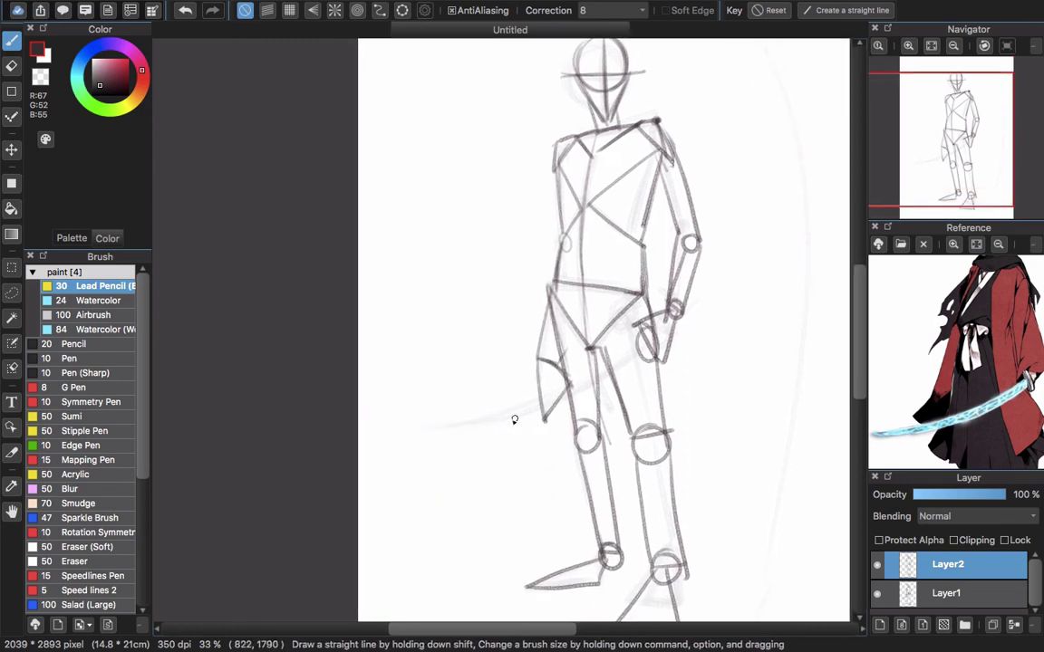
pyautogui.moveTo(433, 434); pyautogui.dragTo(644, 350)
pyautogui.scroll(-1, 634, 309)
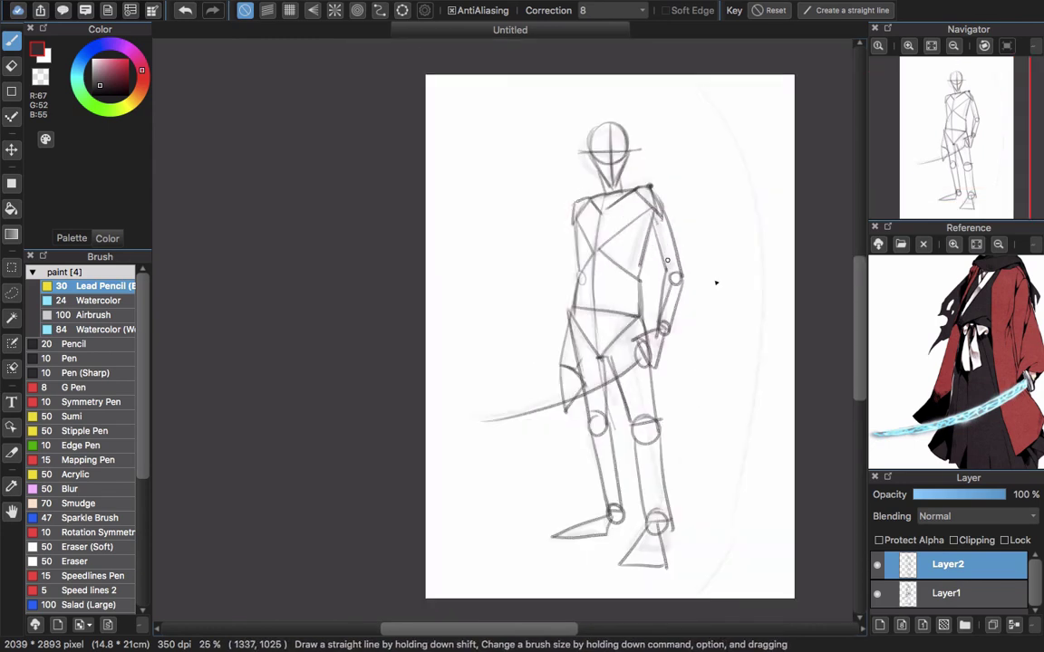
# Hide Layer1 so that only the new construction sketch is shown
pyautogui.click(877, 593)
pyautogui.scroll(-1, 562, 217)
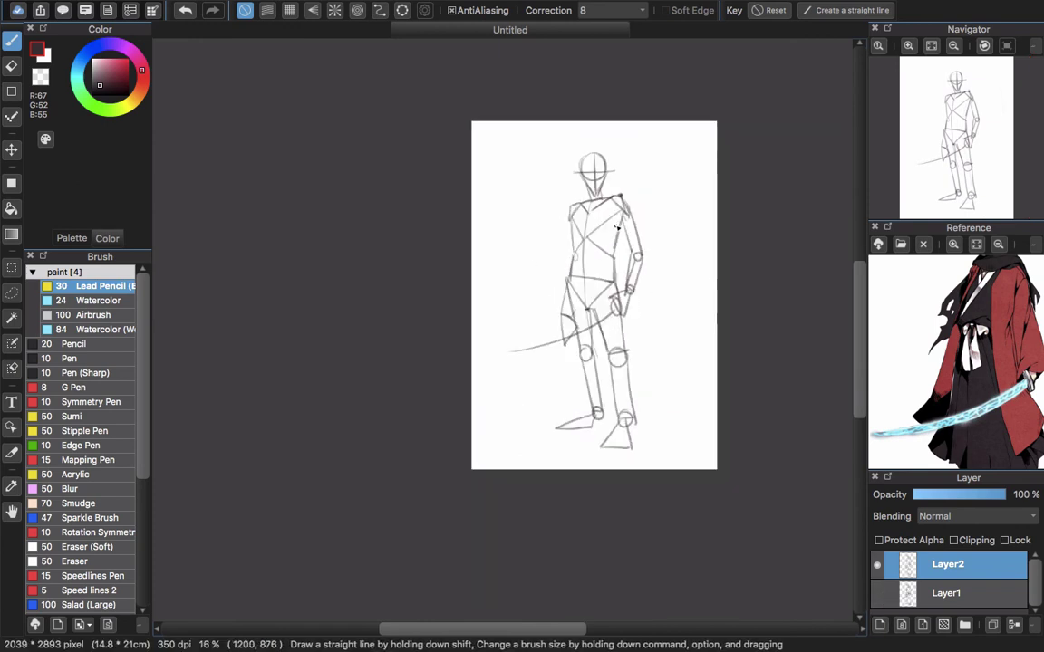
pyautogui.scroll(1, 618, 194)
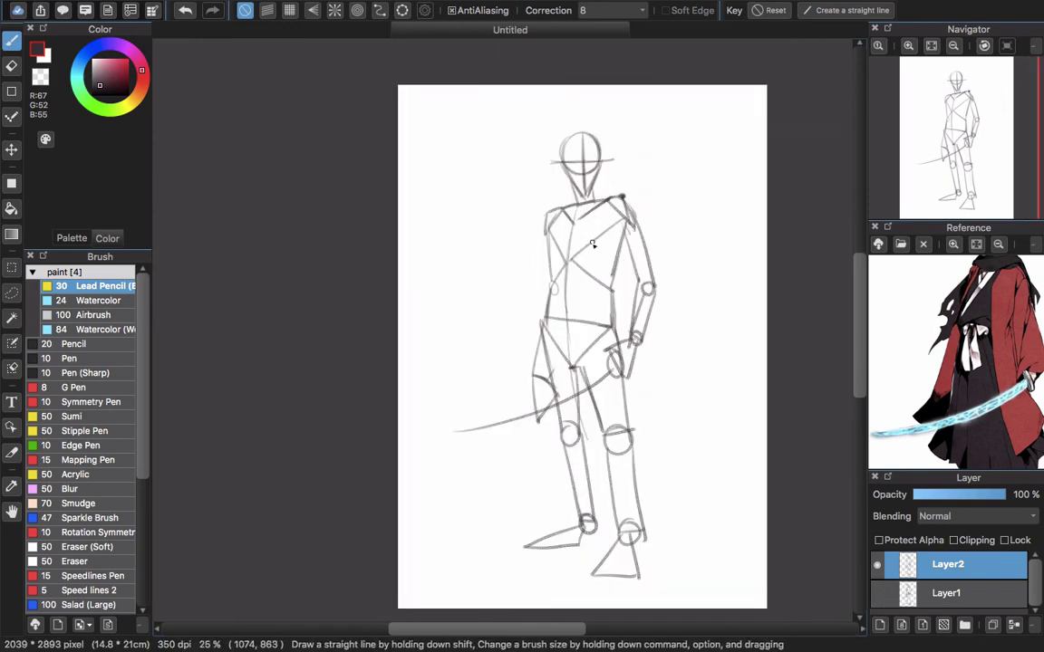
pyautogui.moveTo(608, 250); pyautogui.dragTo(557, 259)
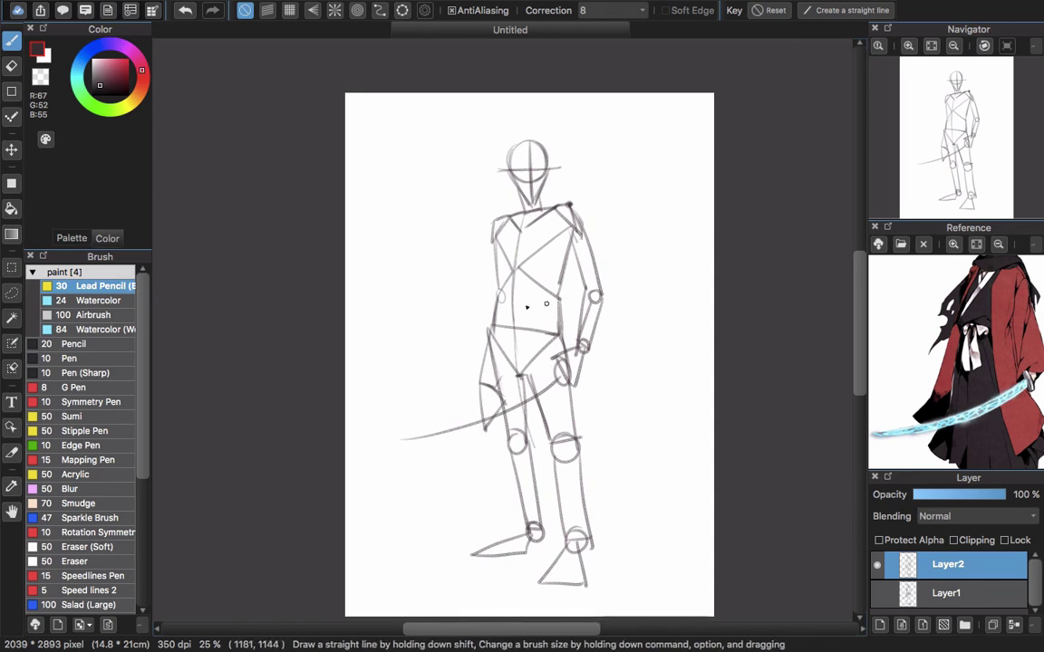
pyautogui.moveTo(534, 429); pyautogui.dragTo(535, 435)
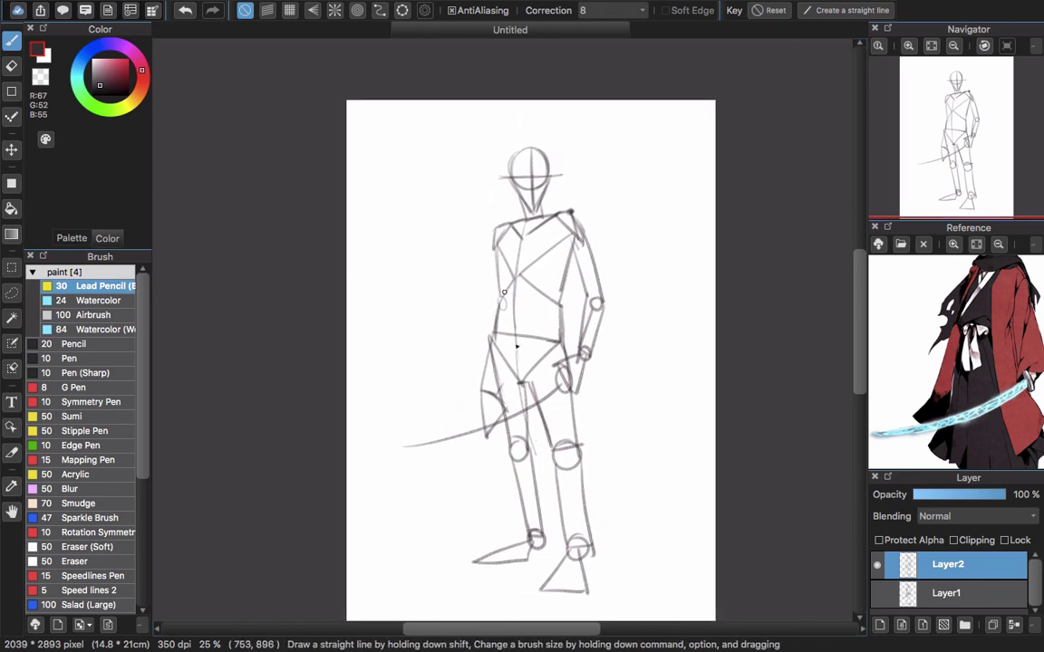
pyautogui.scroll(1, 504, 338)
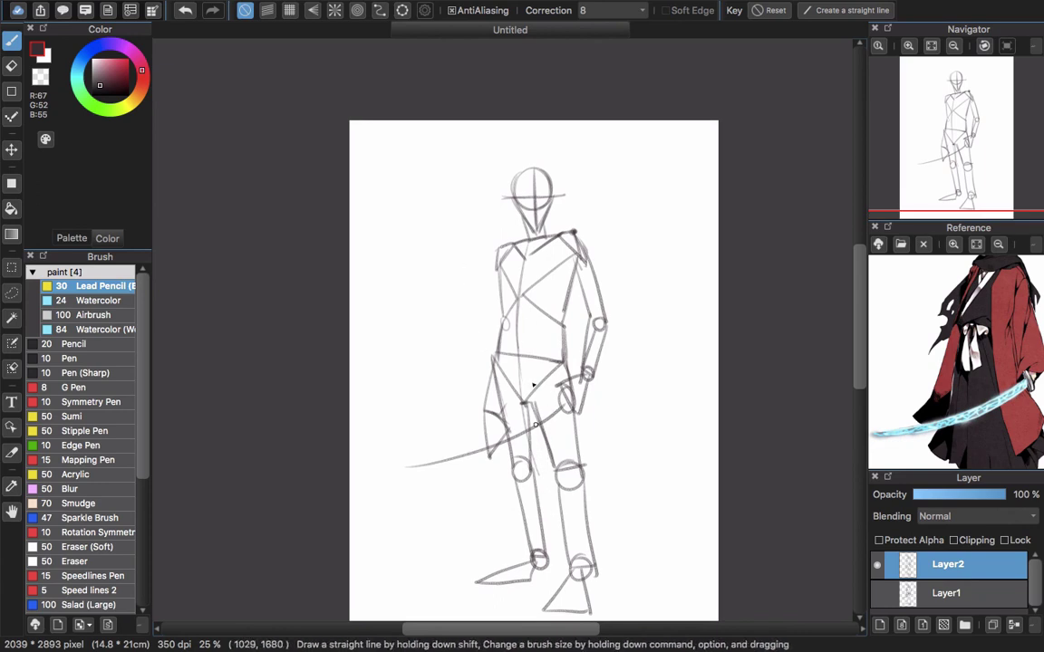
pyautogui.scroll(1, 493, 244)
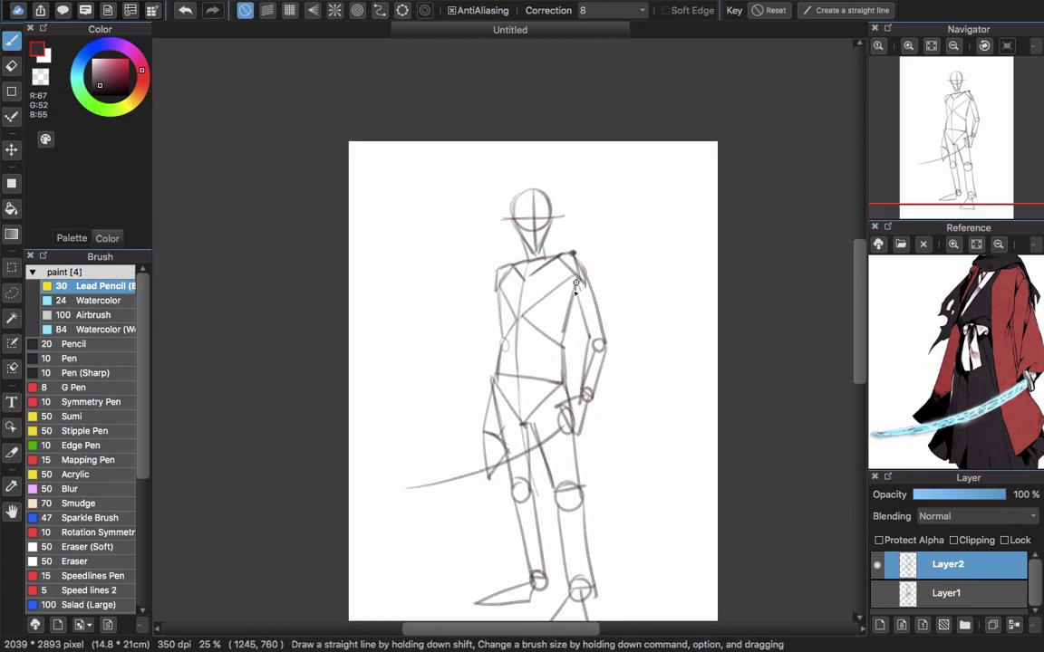
# Strengthen the torso's side line next to the sword arm, from the armpit down to the hip
pyautogui.moveTo(575, 282)
pyautogui.mouseDown()
pyautogui.moveTo(561, 361)
pyautogui.moveTo(570, 406)
pyautogui.mouseUp()
pyautogui.moveTo(525, 315); pyautogui.dragTo(541, 356)
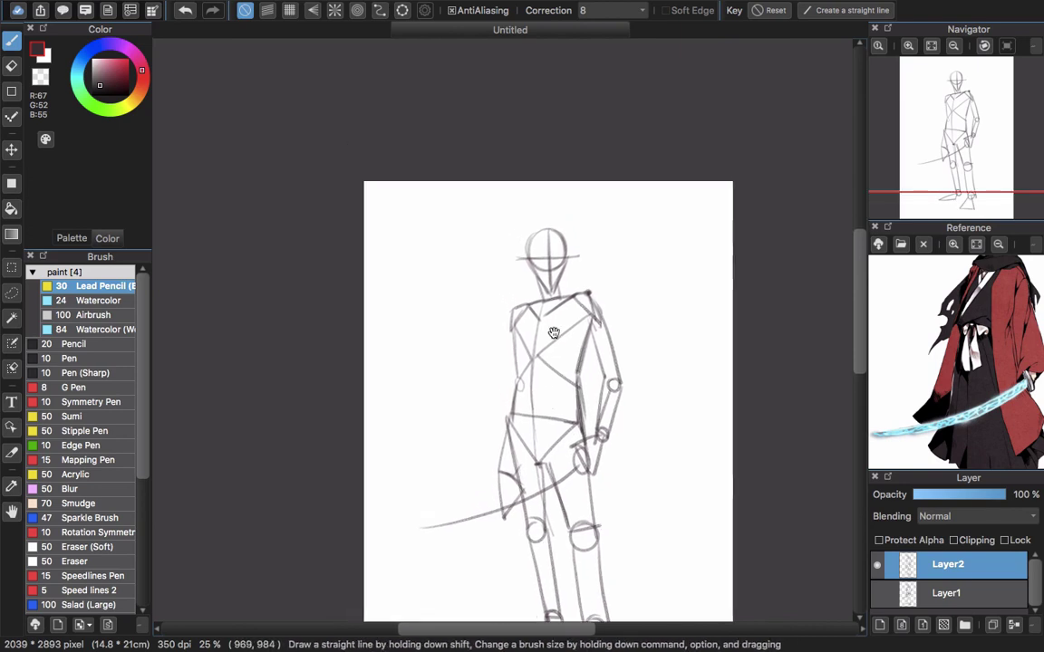
pyautogui.moveTo(565, 473); pyautogui.dragTo(548, 349)
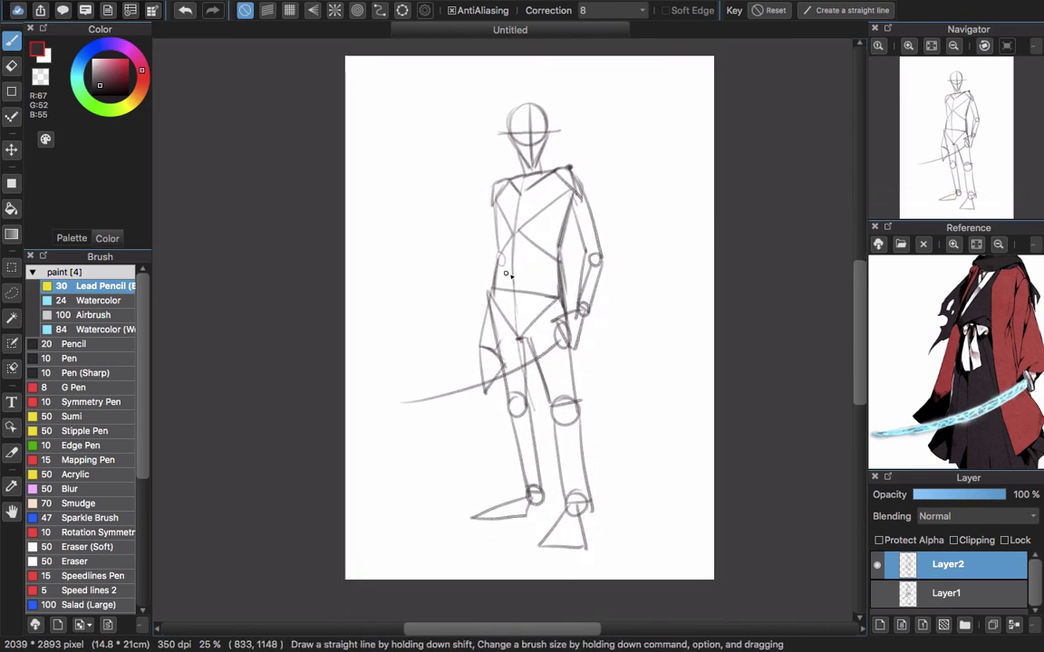
pyautogui.moveTo(519, 260); pyautogui.dragTo(529, 296)
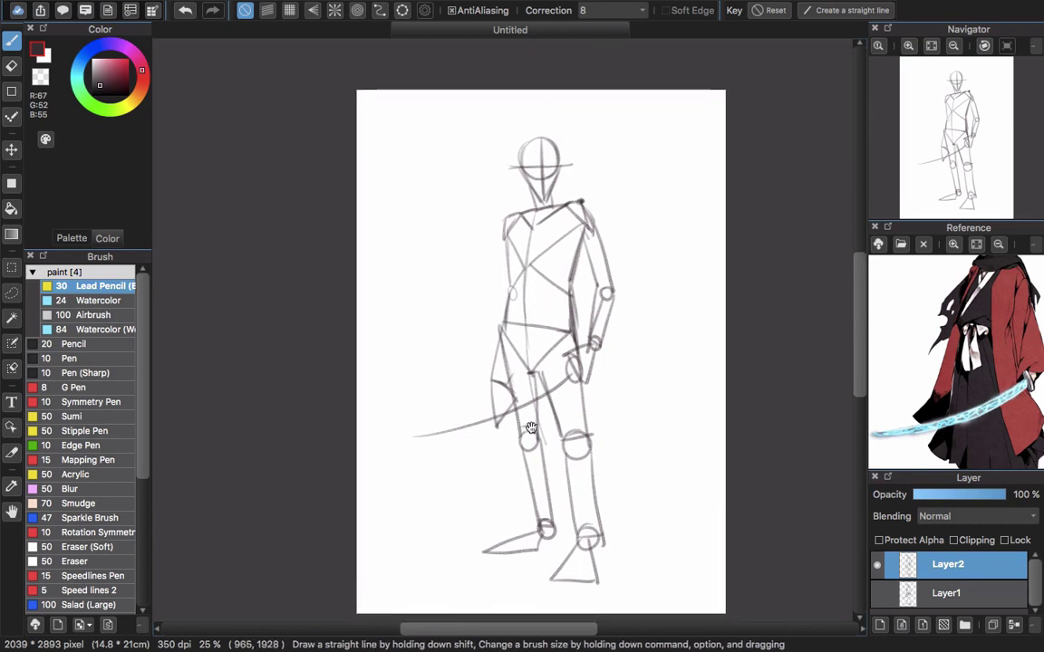
pyautogui.moveTo(531, 429); pyautogui.dragTo(521, 401)
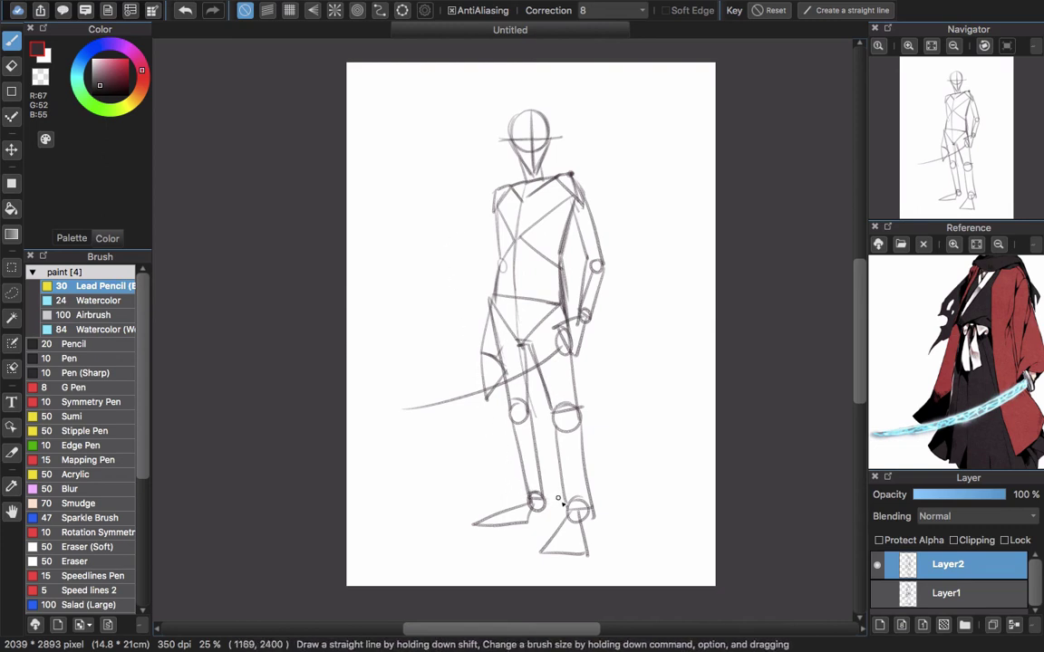
# Lasso both legs from just above the knees down, move them slightly down and to the right, and deselect
pyautogui.press('l')
pyautogui.moveTo(538, 390)
pyautogui.mouseDown()
pyautogui.moveTo(521, 390)
pyautogui.moveTo(465, 482)
pyautogui.moveTo(561, 586)
pyautogui.moveTo(620, 400)
pyautogui.moveTo(544, 377)
pyautogui.mouseUp()
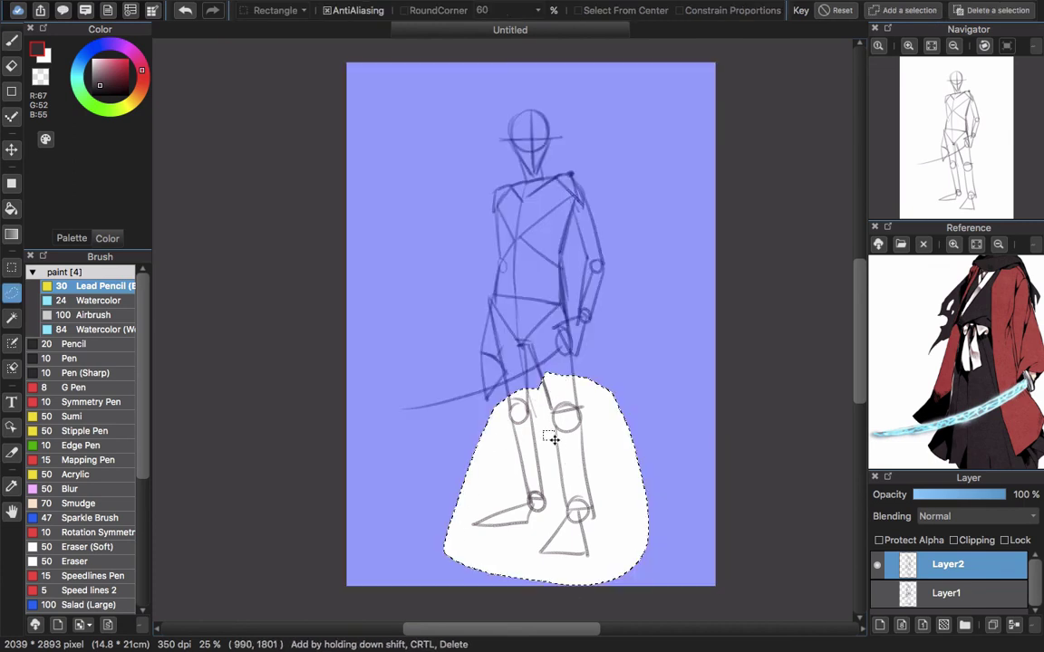
pyautogui.press('v')
pyautogui.moveTo(573, 485); pyautogui.dragTo(581, 494)
pyautogui.hotkey('ctrl', 'd')
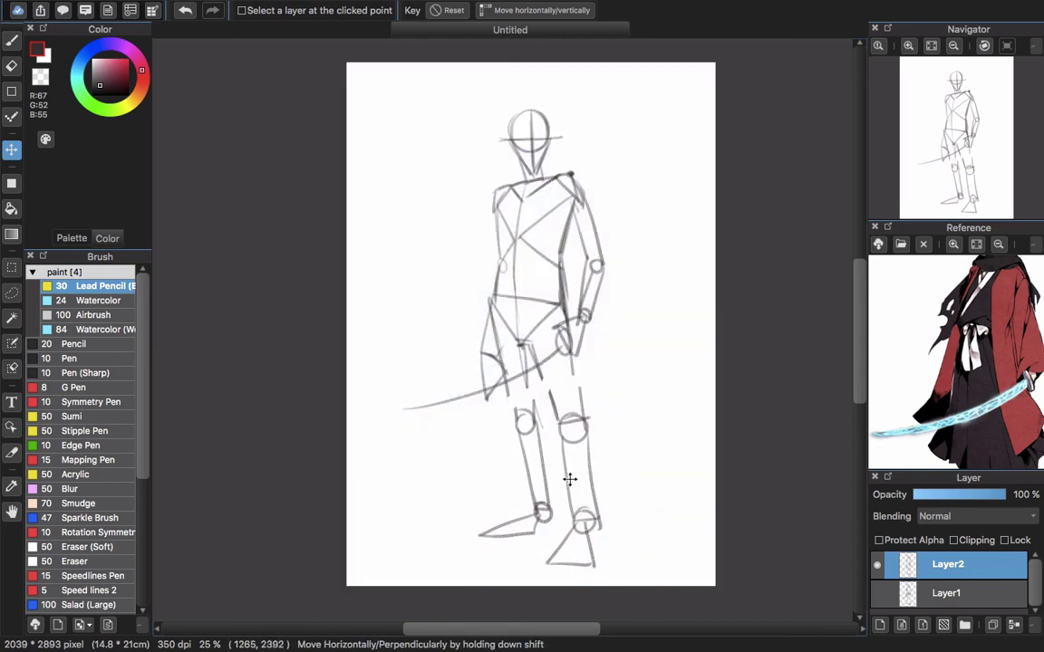
# Draw the missing thigh lines with the Lead Pencil, reconnecting both moved lower legs to the hips
pyautogui.press('b')
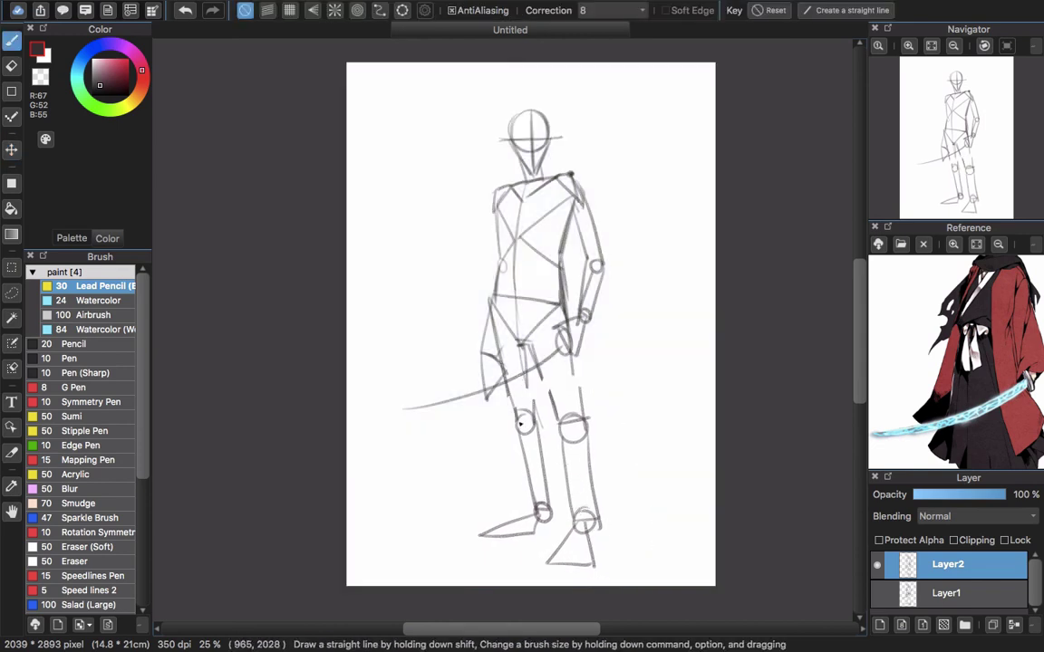
pyautogui.moveTo(525, 347); pyautogui.dragTo(532, 380)
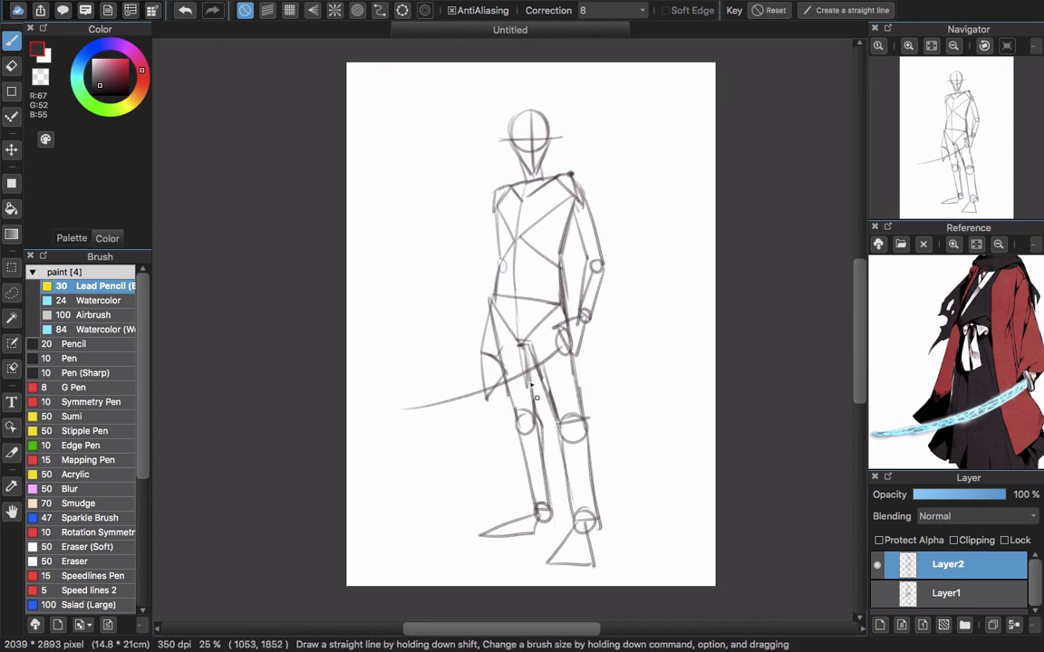
# Check the overall proportions of the construction sketch against the swordsman's full figure in the reference image
pyautogui.scroll(-1, 550, 221)
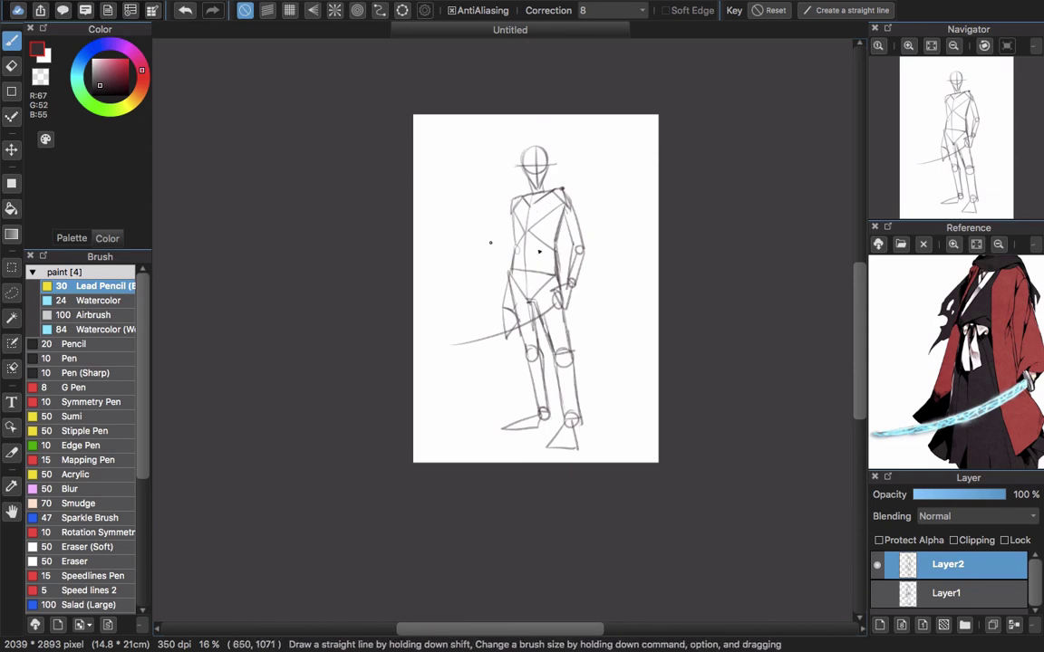
pyautogui.scroll(3, 540, 157)
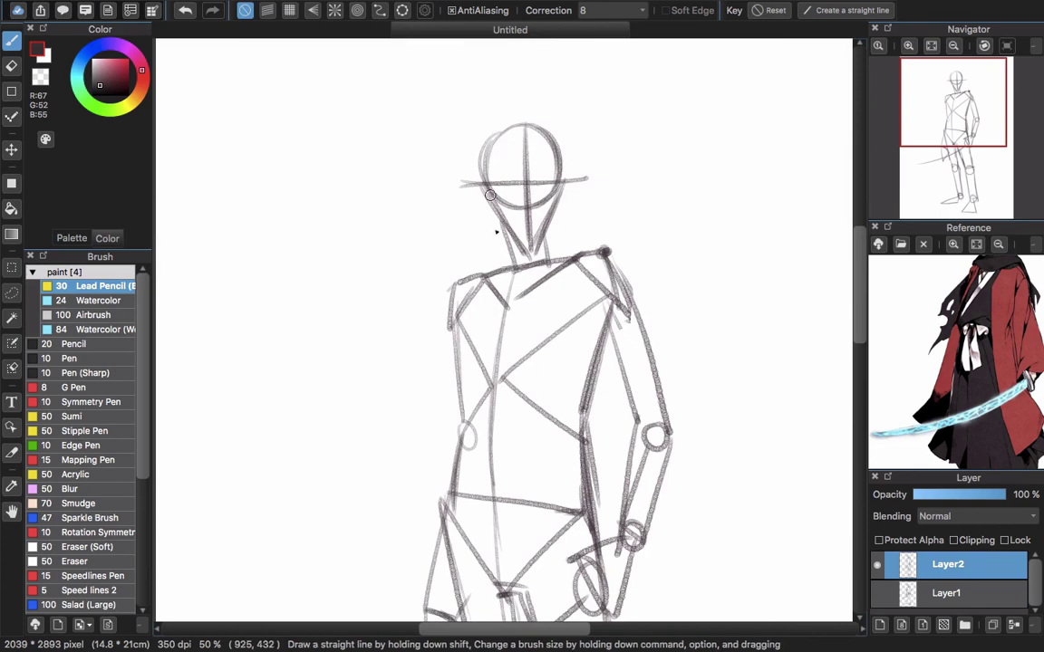
pyautogui.scroll(-2, 556, 220)
pyautogui.scroll(-2, 555, 209)
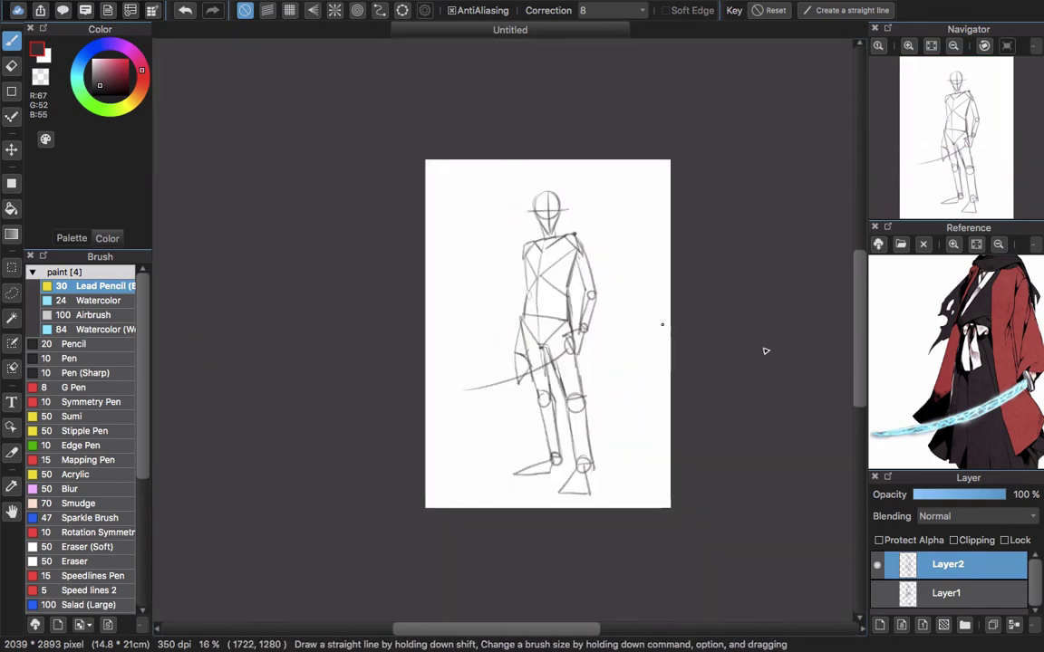
pyautogui.click(953, 245)
pyautogui.click(954, 245)
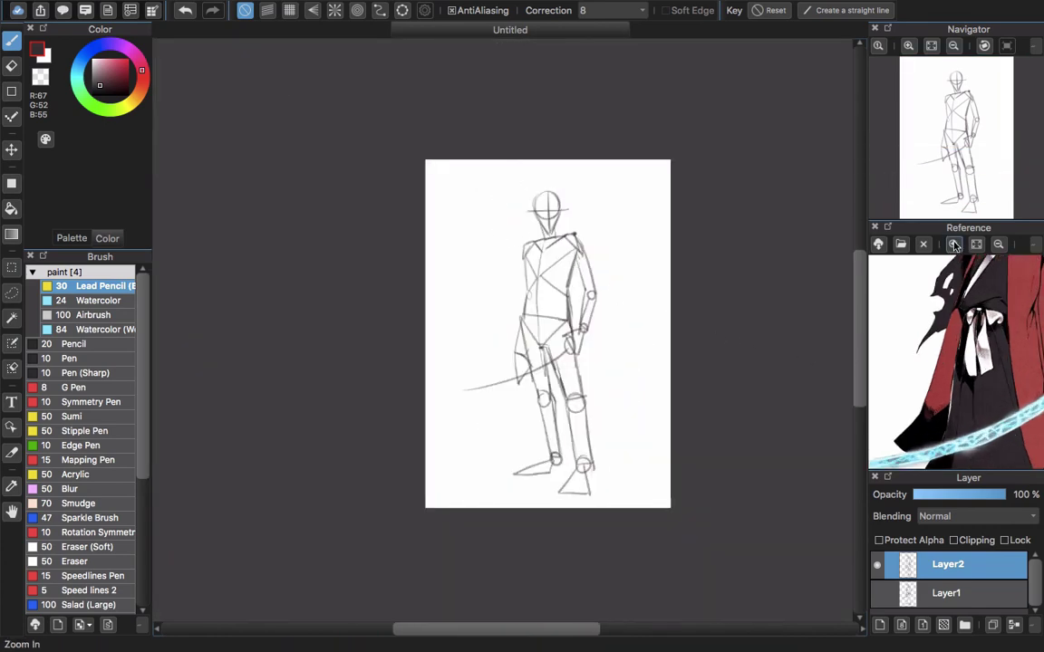
pyautogui.click(999, 244)
pyautogui.click(999, 247)
pyautogui.click(1000, 247)
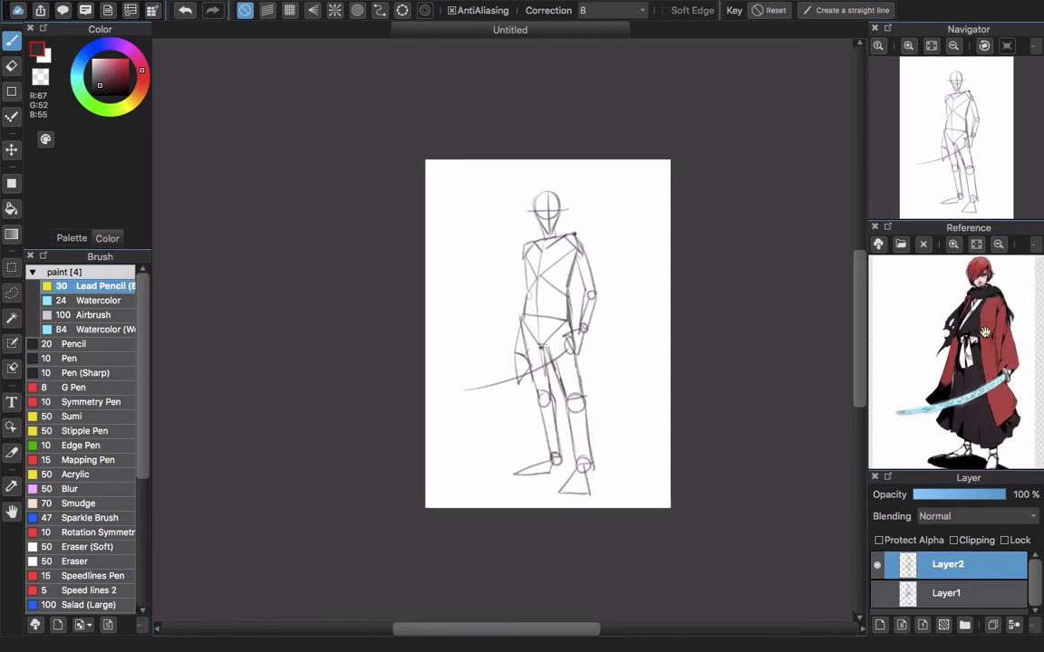